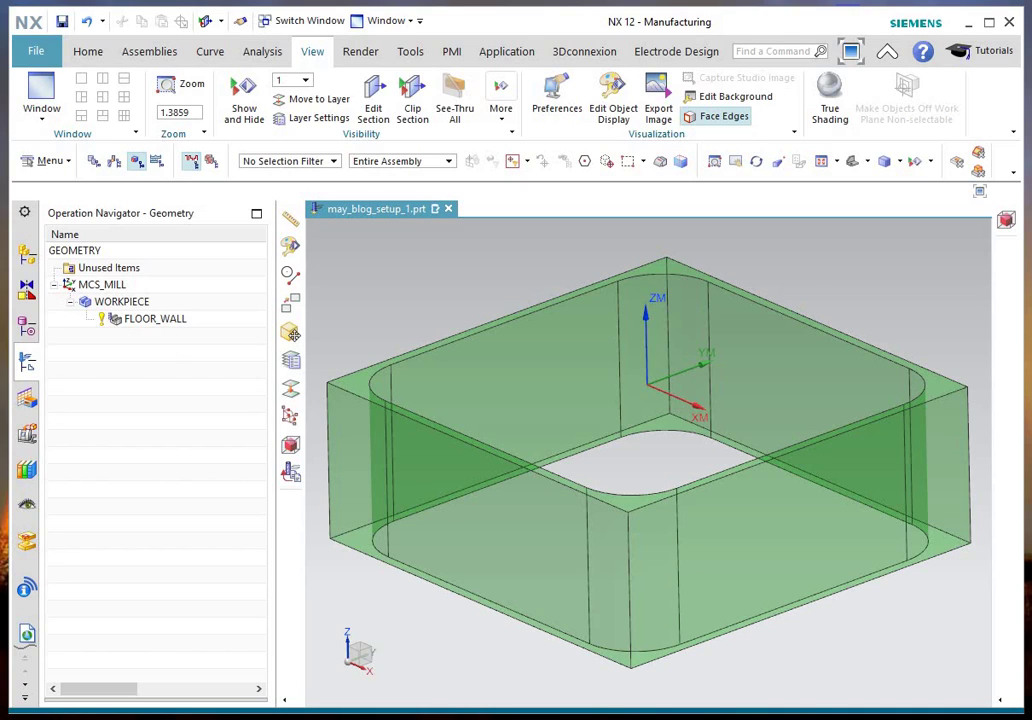
# Step: Open the FLOOR_WALL operation for editing and verify its tool path with a 3D Dynamic simulation
pyautogui.click(114, 318)
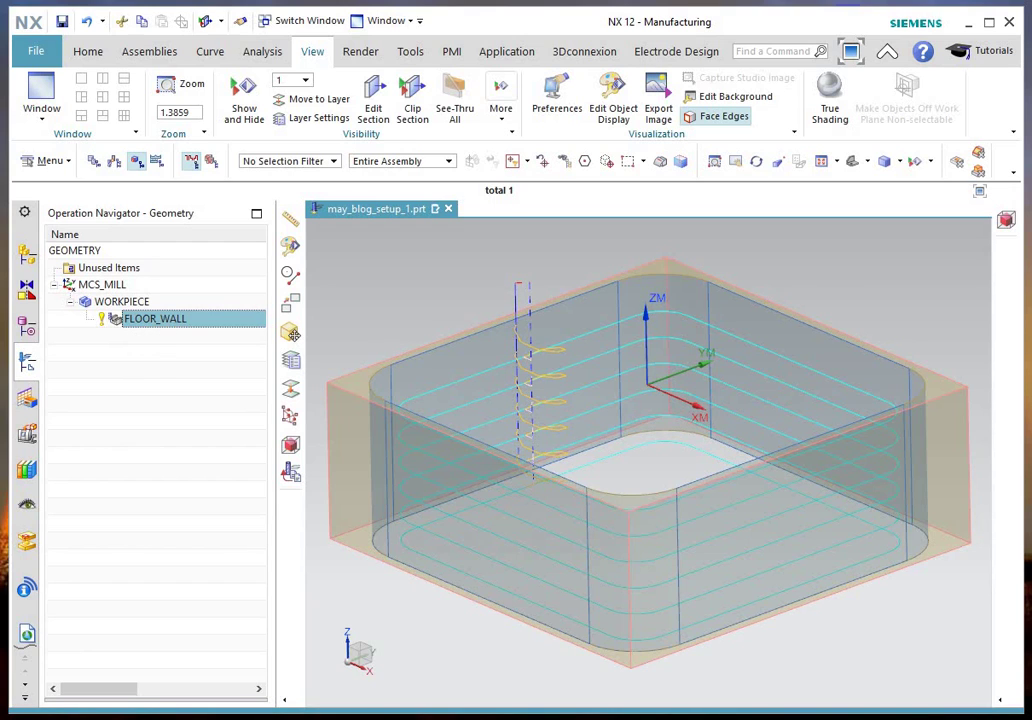
pyautogui.doubleClick(143, 318)
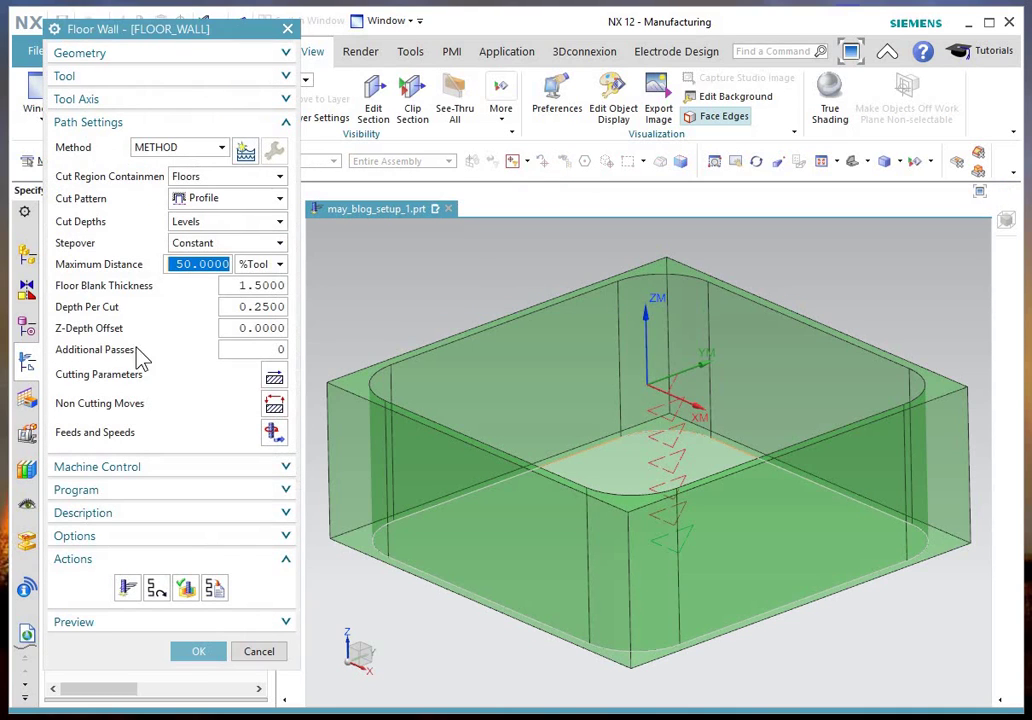
pyautogui.click(188, 590)
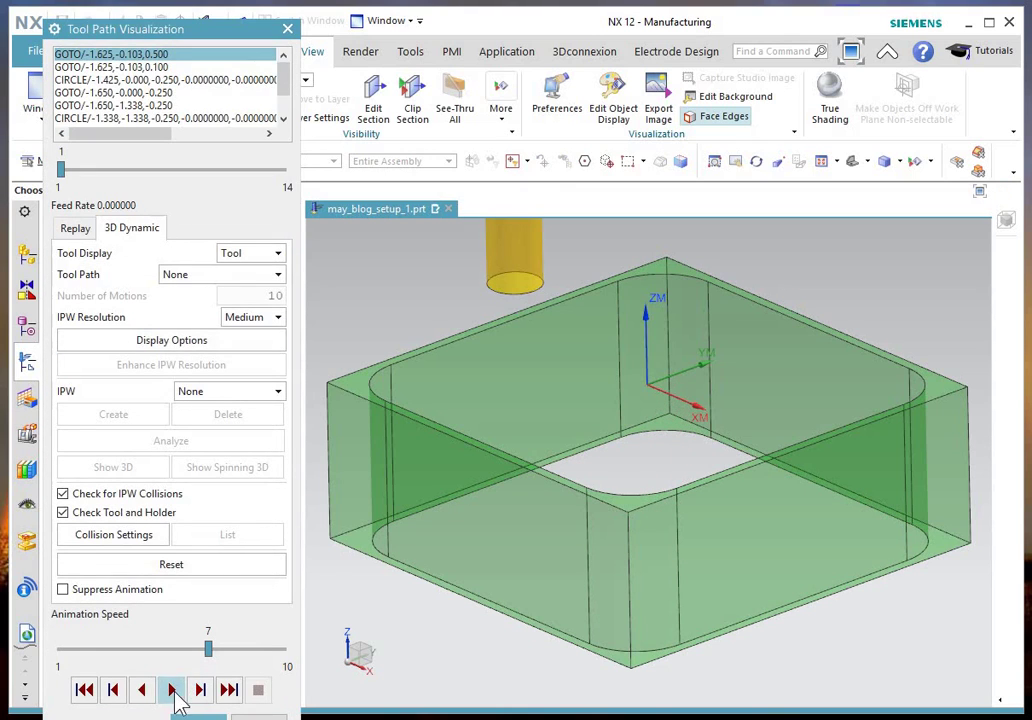
pyautogui.click(174, 690)
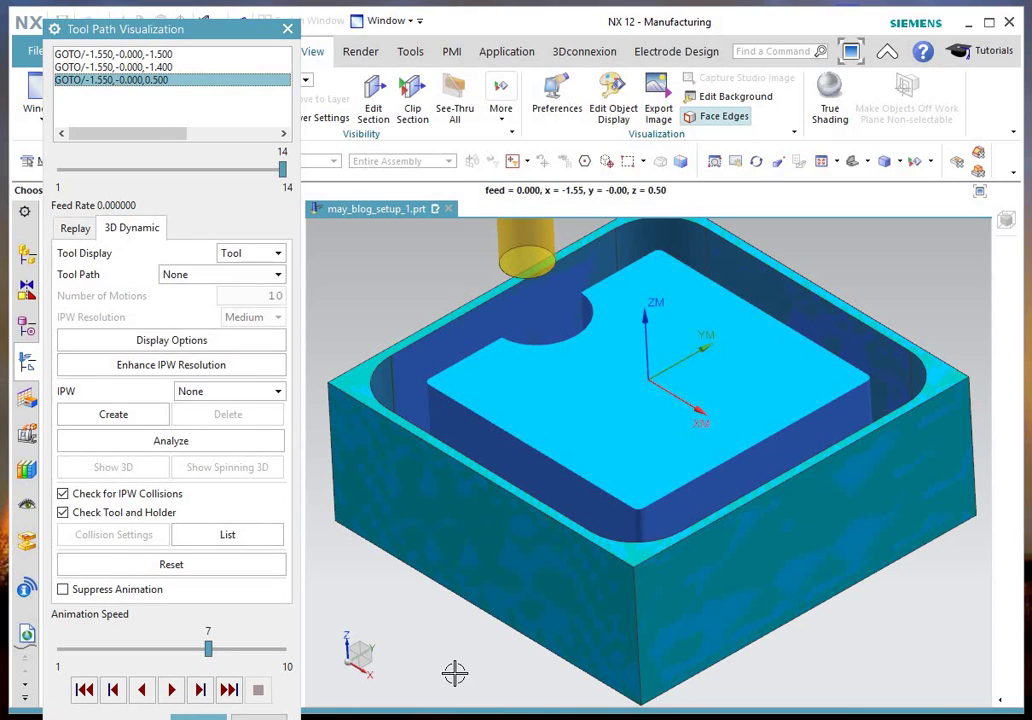
pyautogui.moveTo(456, 672); pyautogui.dragTo(893, 705, button='middle')
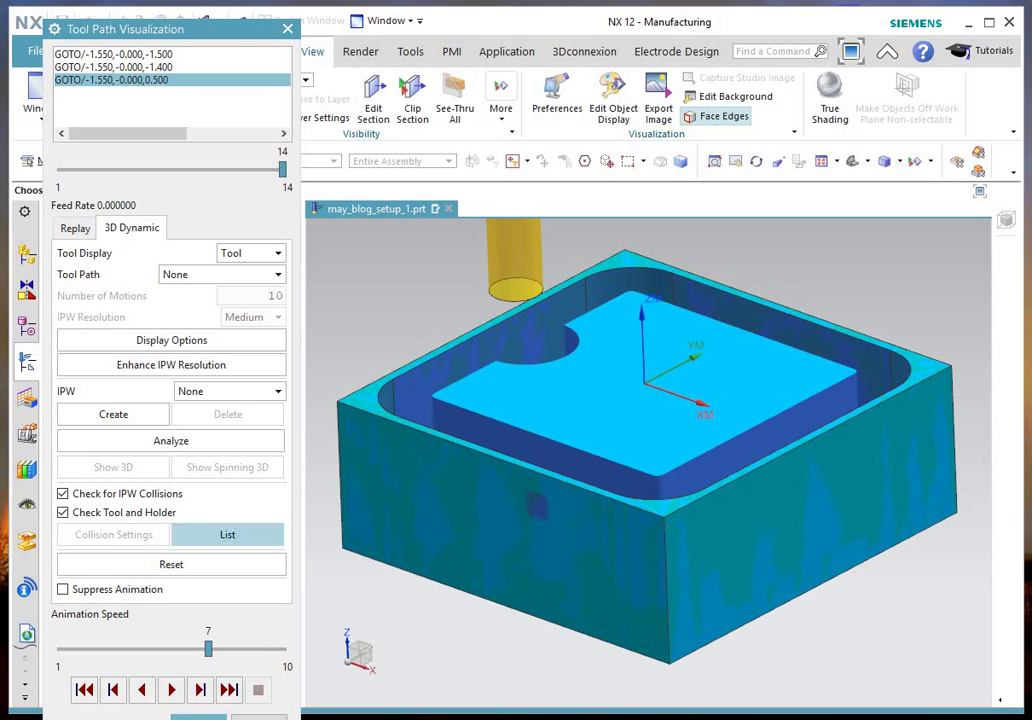
pyautogui.moveTo(225, 37)
pyautogui.mouseDown()
pyautogui.moveTo(208, 13)
pyautogui.moveTo(224, 19)
pyautogui.mouseUp()
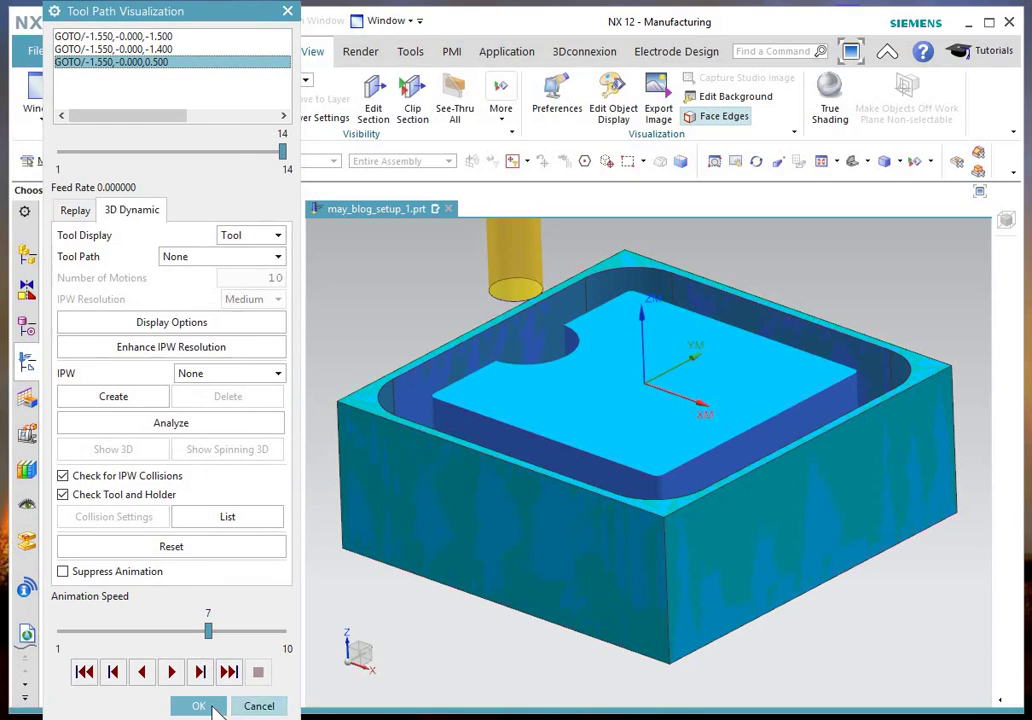
pyautogui.click(199, 706)
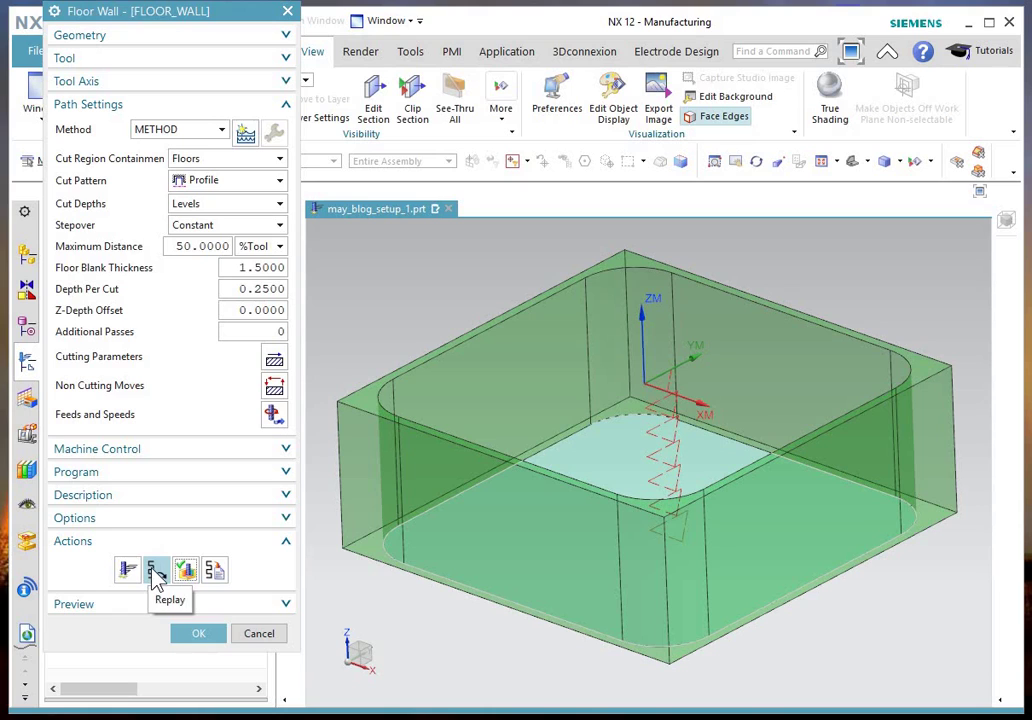
# Step: Replay the FLOOR_WALL tool path and examine the engage moves and cut levels up close
pyautogui.click(157, 578)
pyautogui.scroll(5, 684, 511)
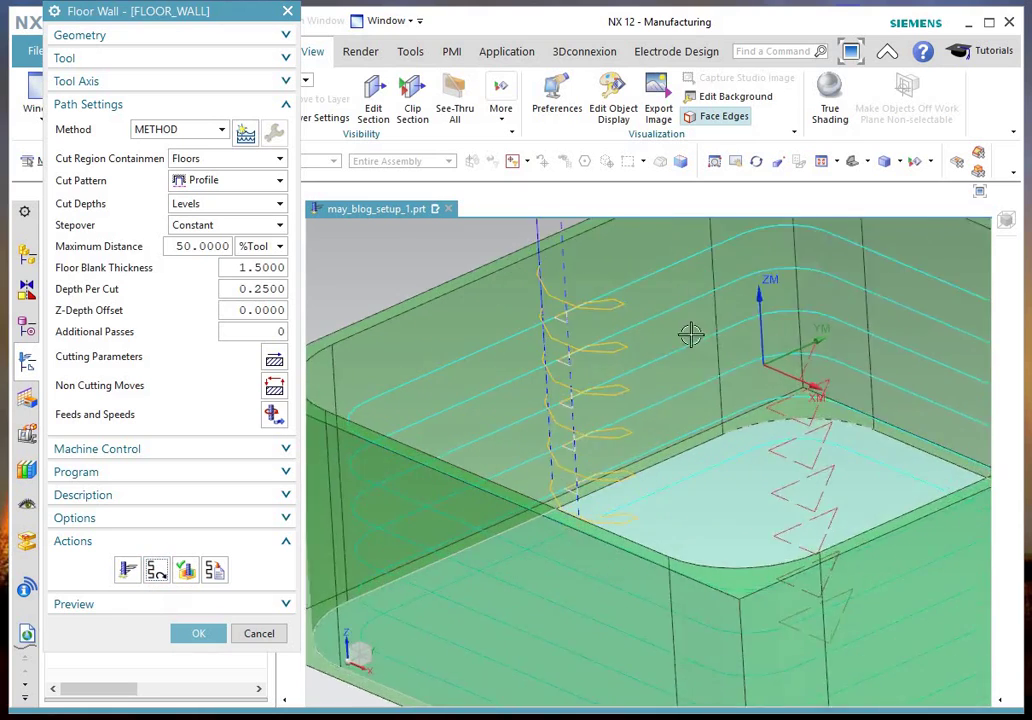
pyautogui.scroll(3, 585, 250)
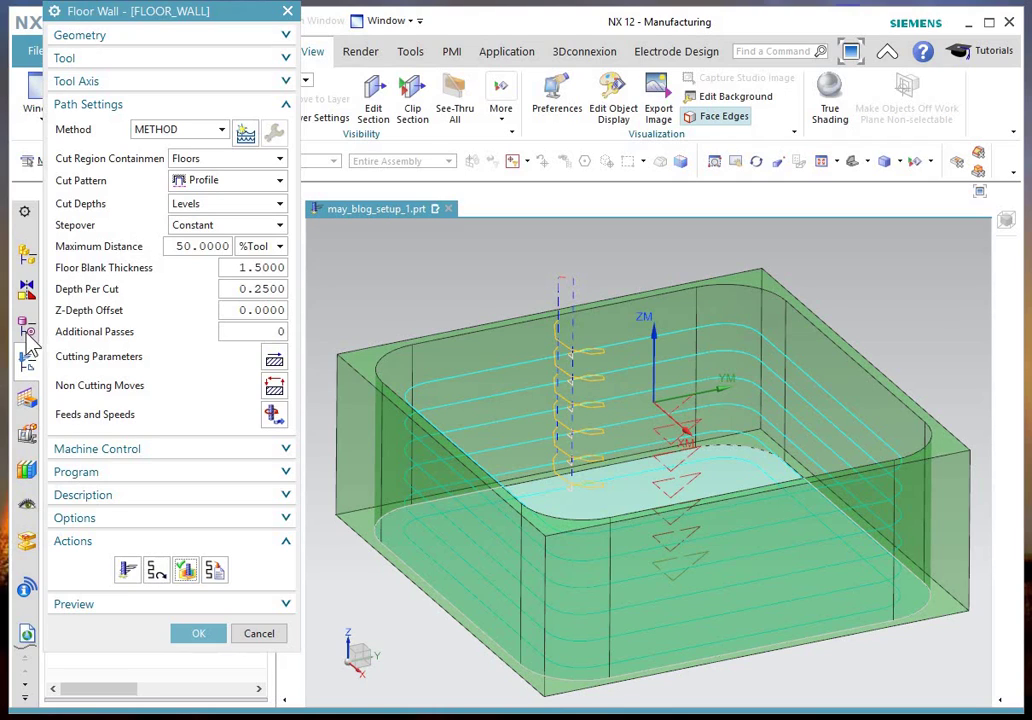
# Step: Examine the available Cut Depths and Cut Pattern options in the operation's path settings
pyautogui.press('super+z')
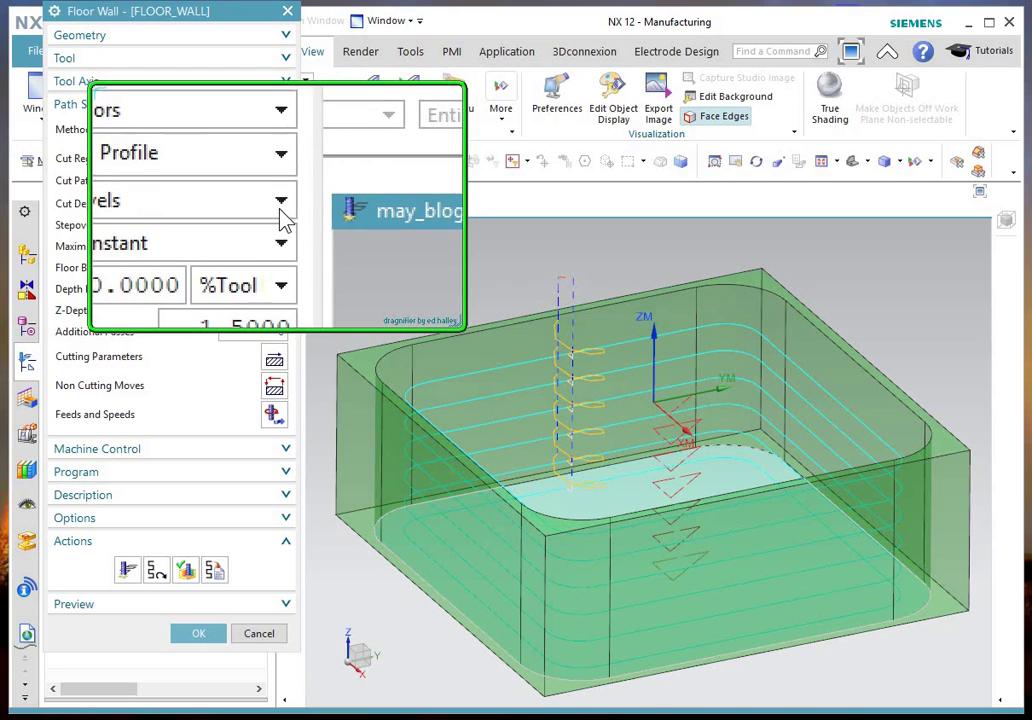
pyautogui.press('Escape')
pyautogui.click(281, 205)
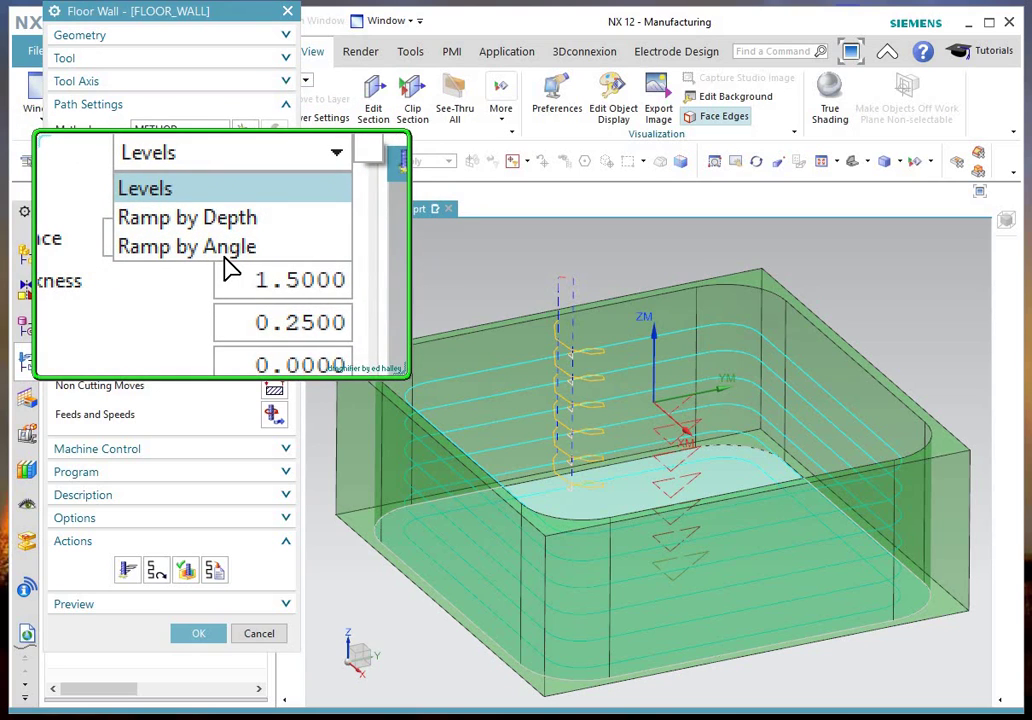
pyautogui.moveTo(225, 257)
pyautogui.mouseDown()
pyautogui.moveTo(210, 238)
pyautogui.moveTo(212, 255)
pyautogui.mouseUp()
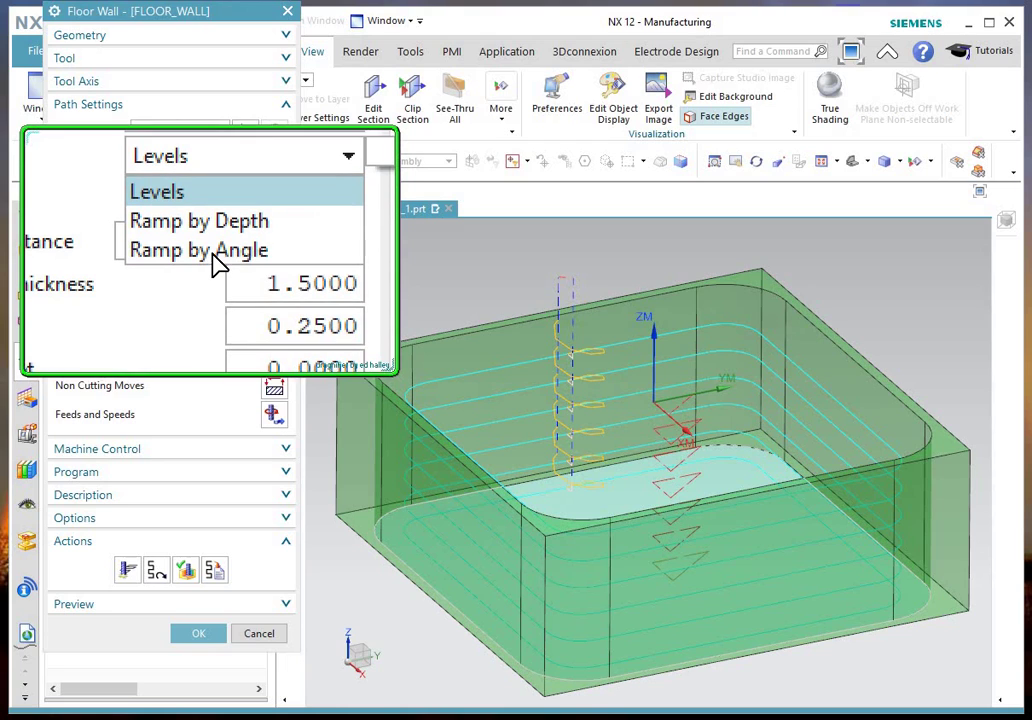
pyautogui.press('Escape')
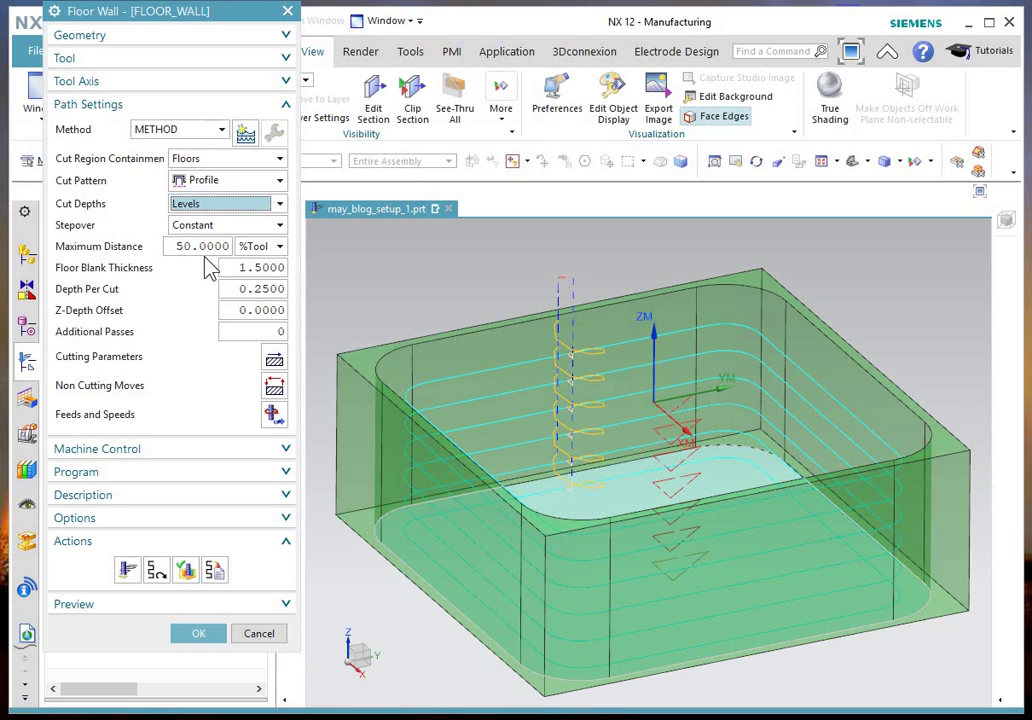
pyautogui.click(280, 184)
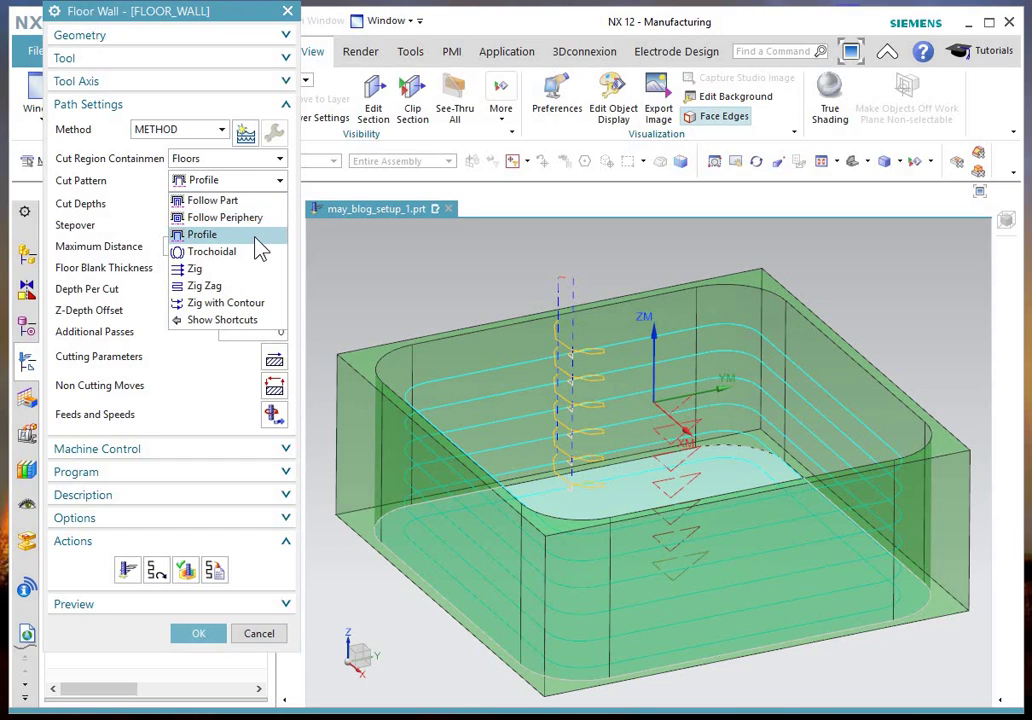
pyautogui.click(450, 377)
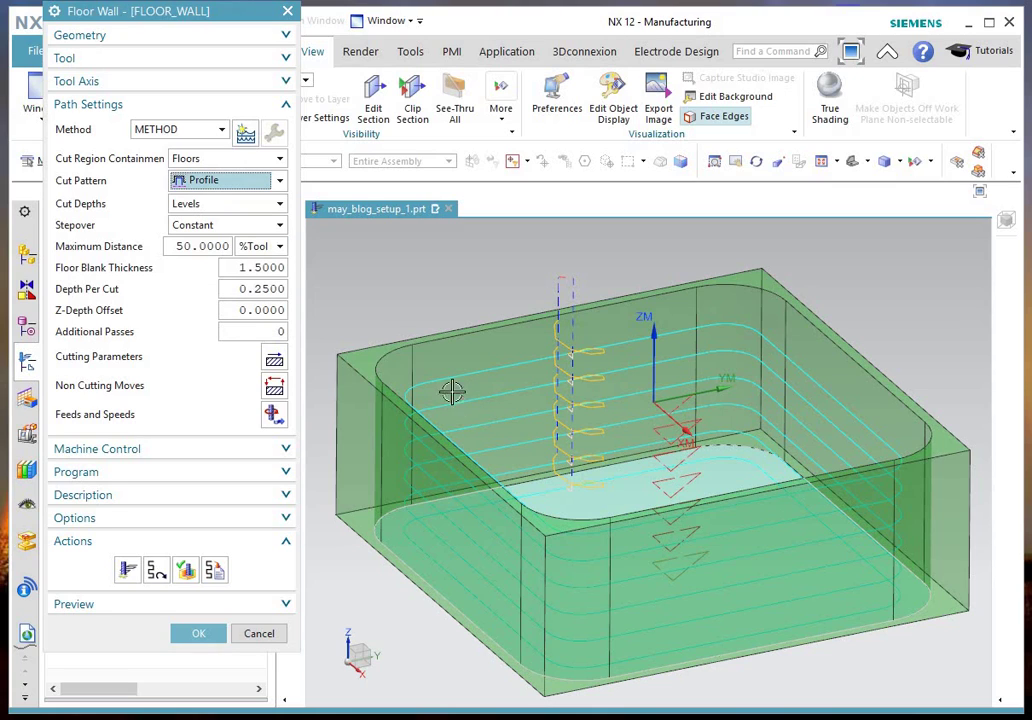
# Step: Change the operation's Cut Depths to Ramp by Depth and generate the tool path
pyautogui.click(282, 205)
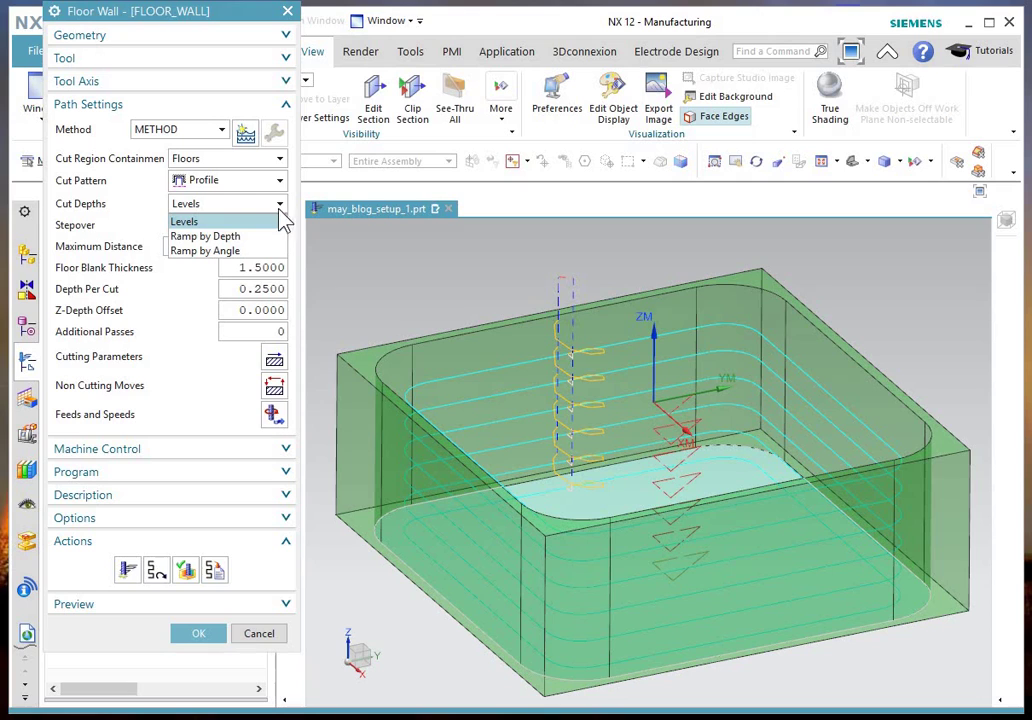
pyautogui.click(262, 236)
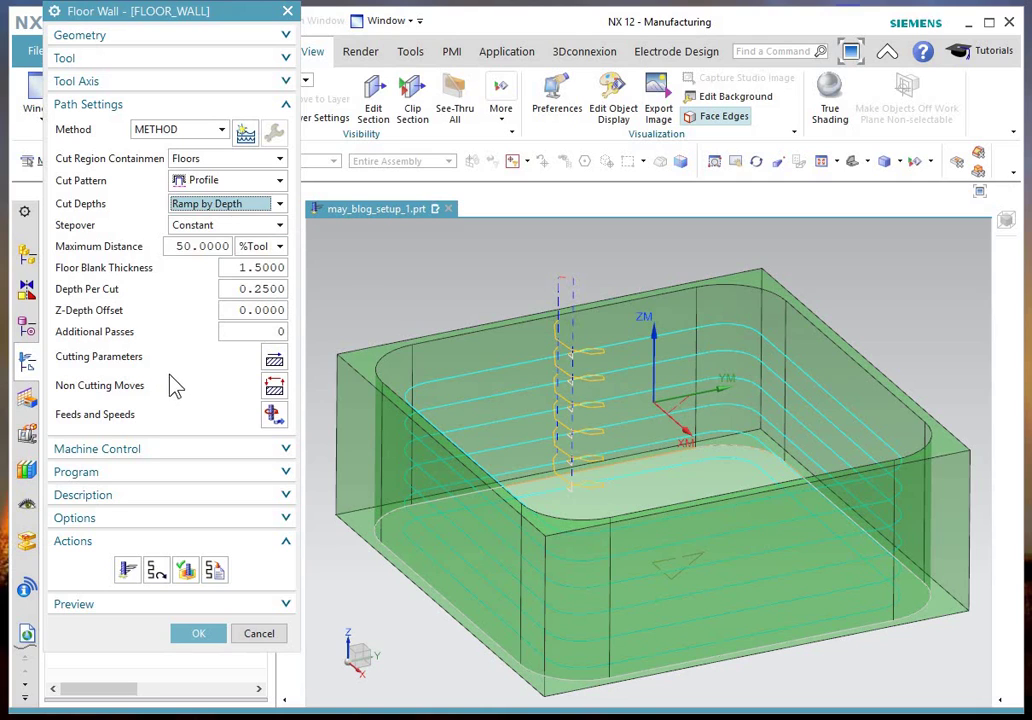
pyautogui.press('Tab')
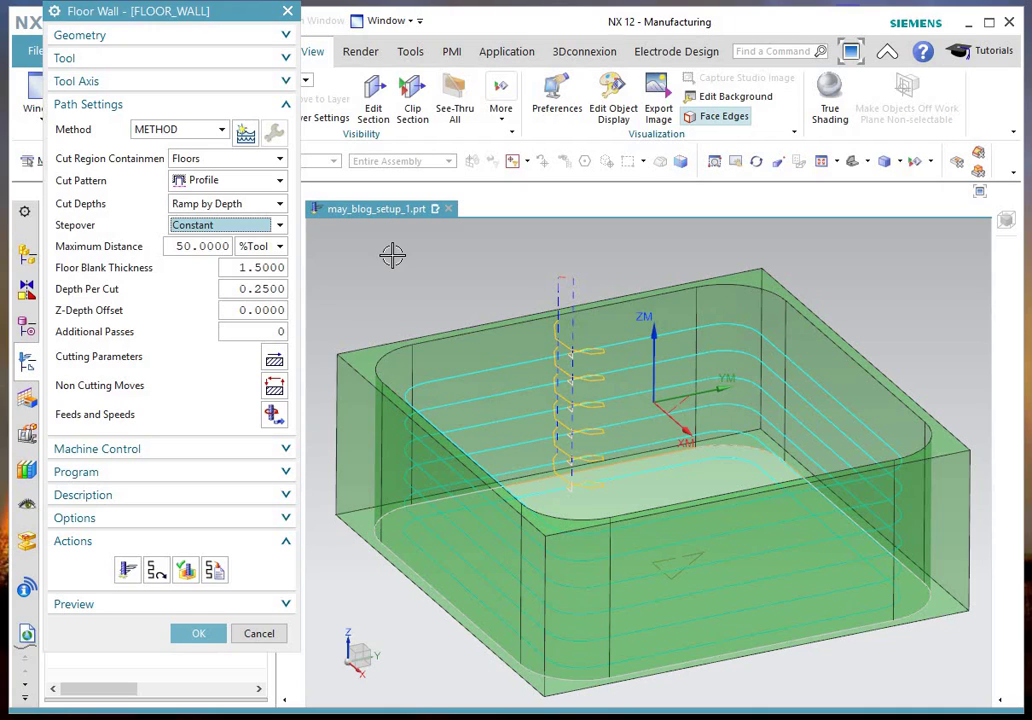
pyautogui.click(127, 570)
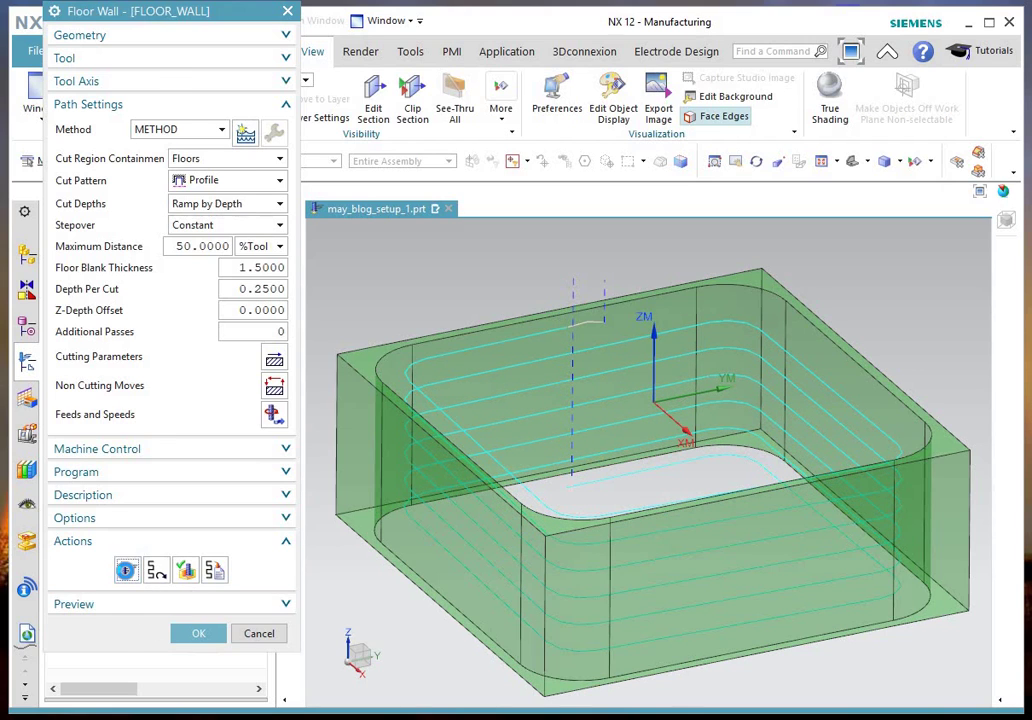
# Step: Examine the generated ramping tool path around the pocket walls, temporarily clipping the part with a section view
pyautogui.press('Escape')
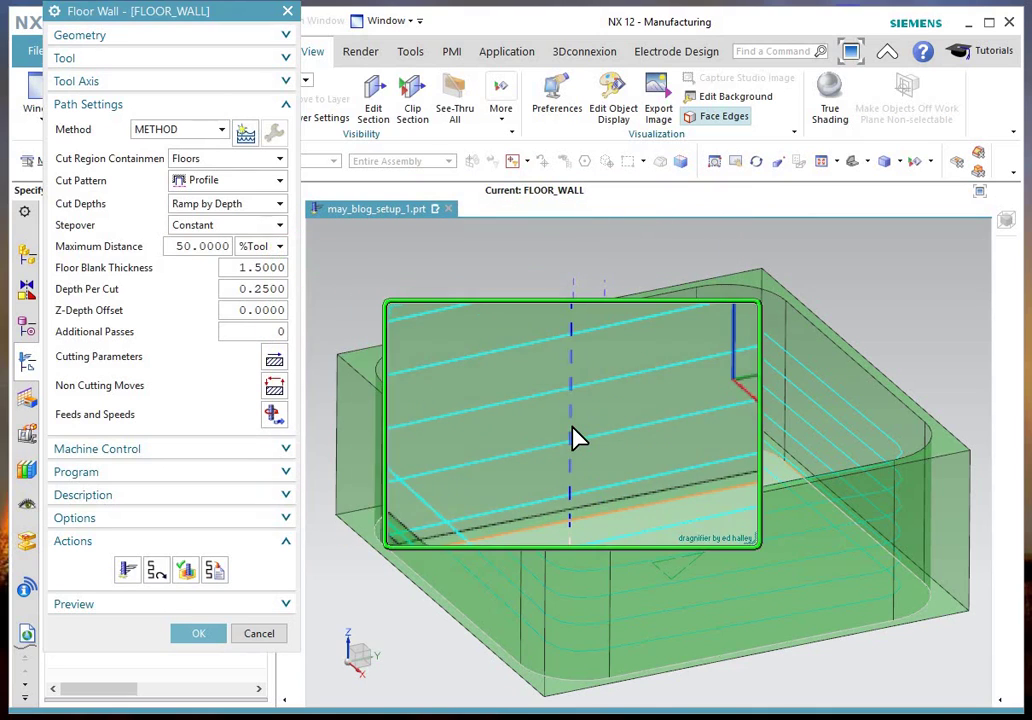
pyautogui.click(575, 427)
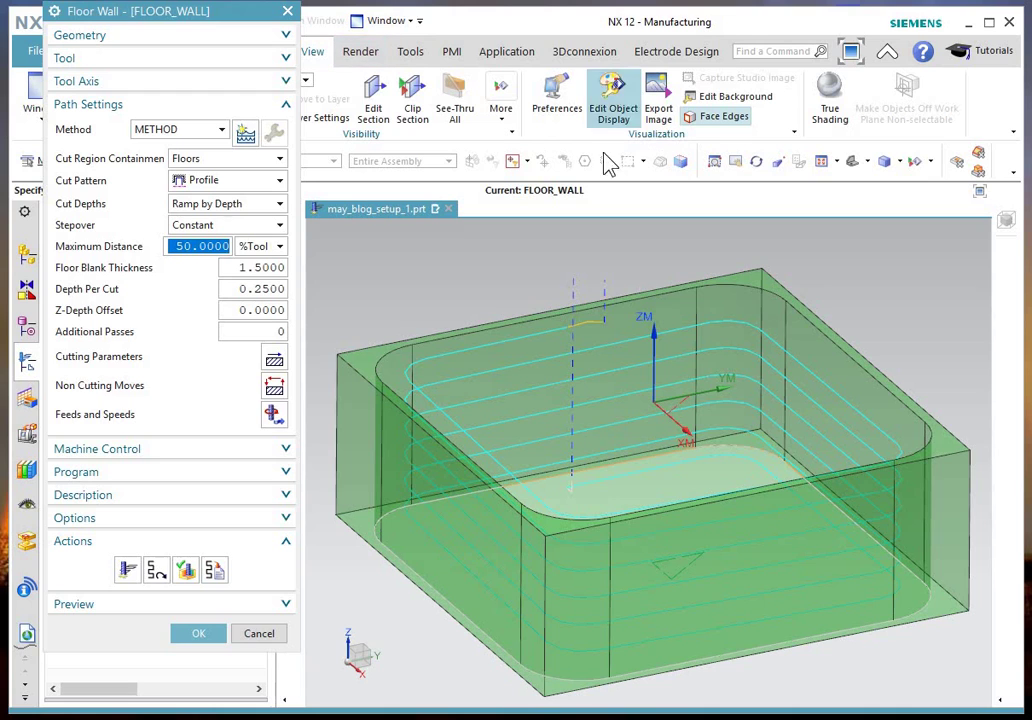
pyautogui.click(411, 110)
pyautogui.moveTo(1000, 690); pyautogui.dragTo(958, 685, button='middle')
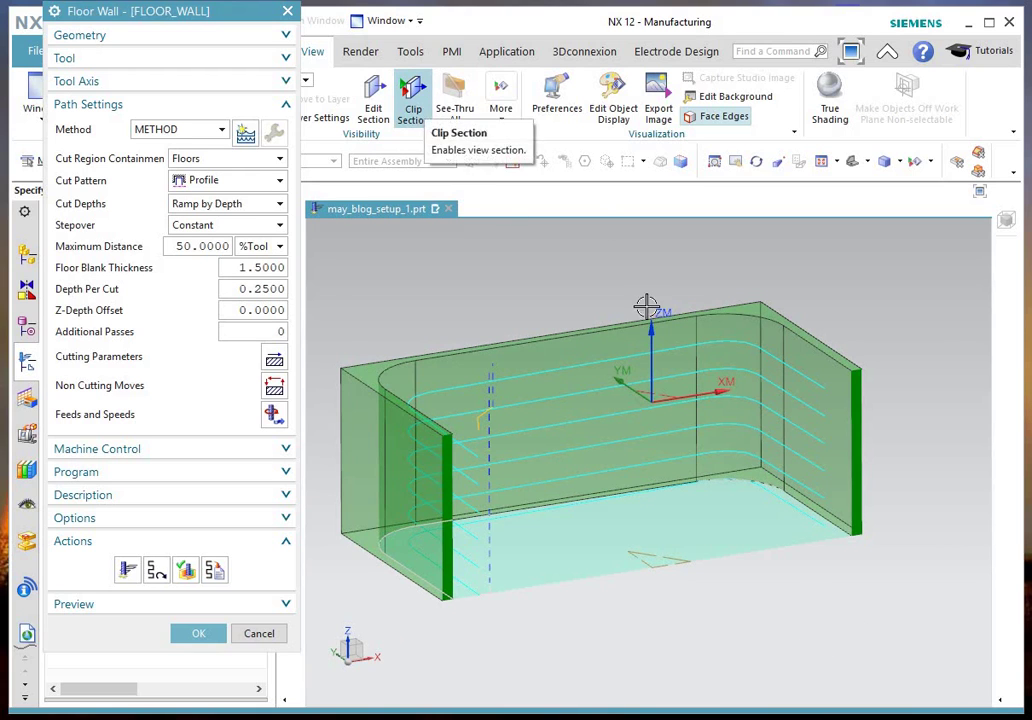
pyautogui.click(411, 106)
pyautogui.hotkey('ctrl', 'alt', 'f')
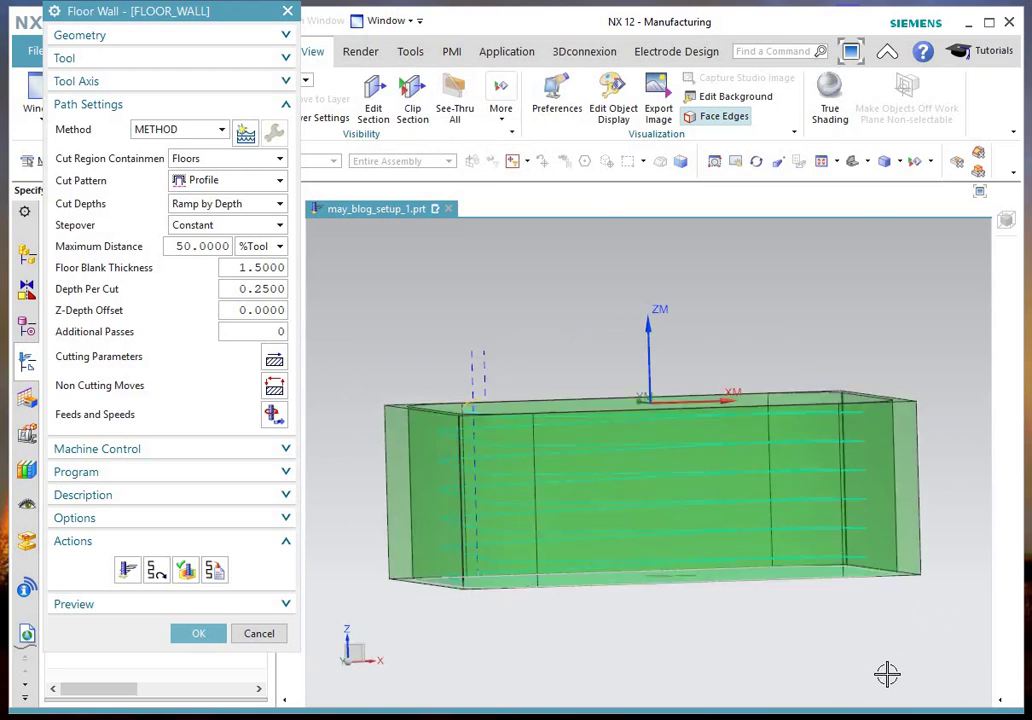
pyautogui.moveTo(853, 660); pyautogui.dragTo(960, 591, button='middle')
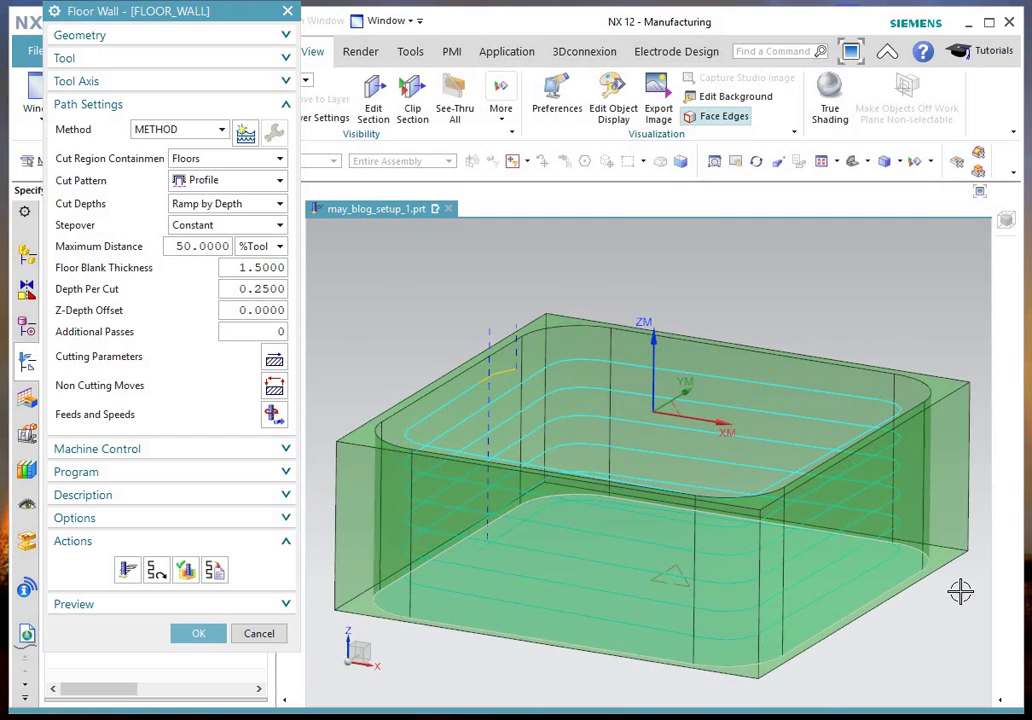
# Step: Verify the Ramp by Depth tool path by playing its 3D Dynamic simulation
pyautogui.click(277, 366)
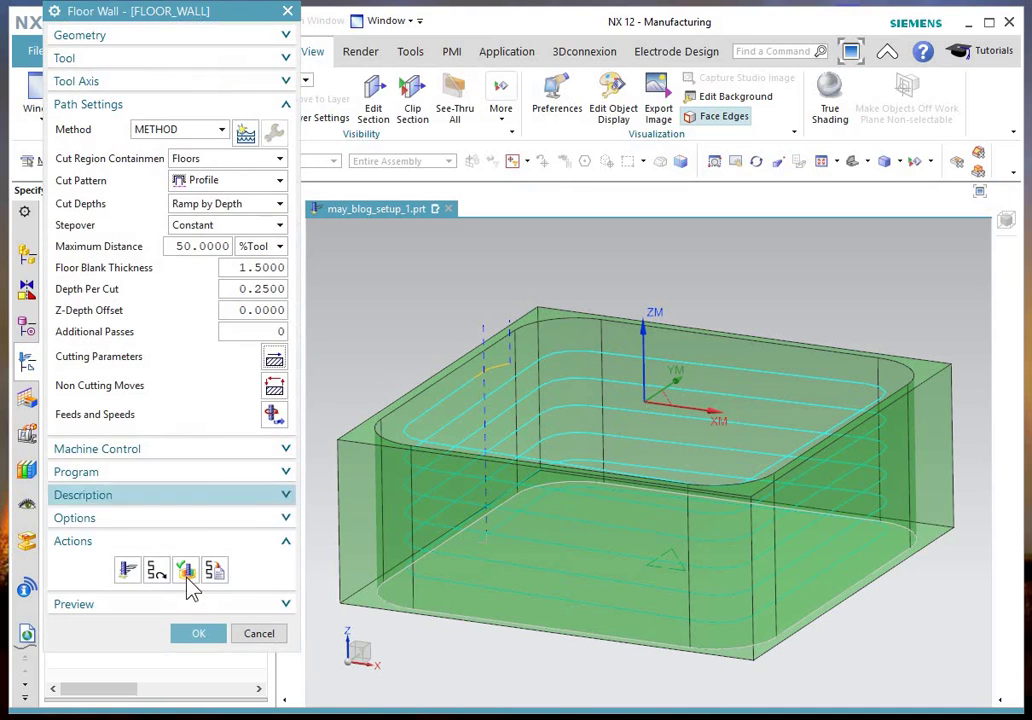
pyautogui.click(185, 570)
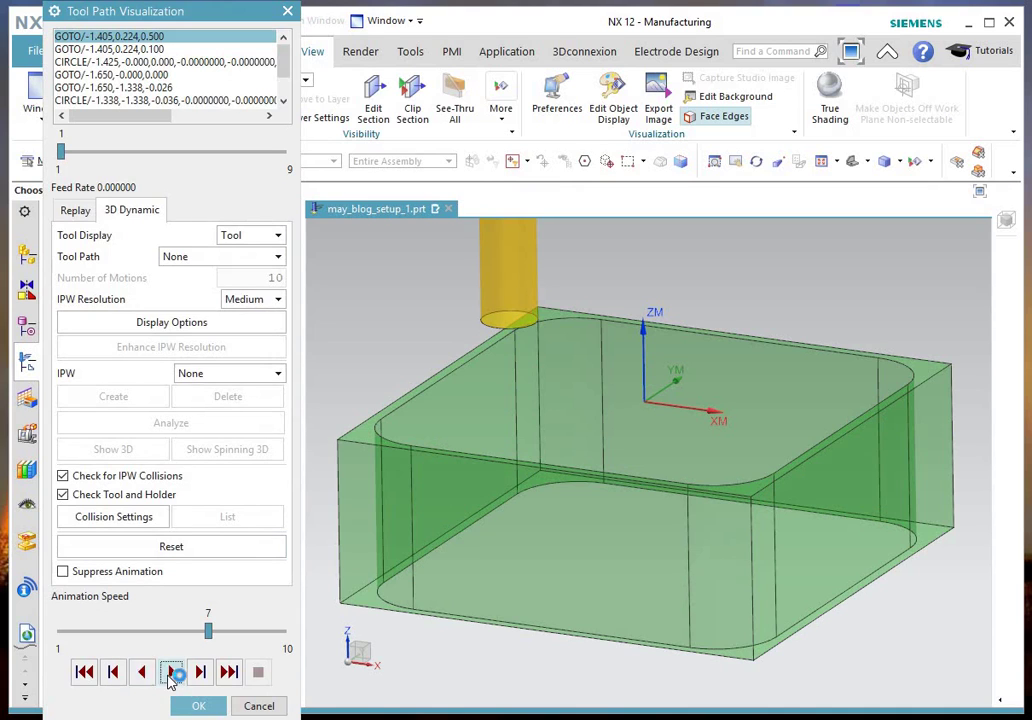
pyautogui.click(172, 674)
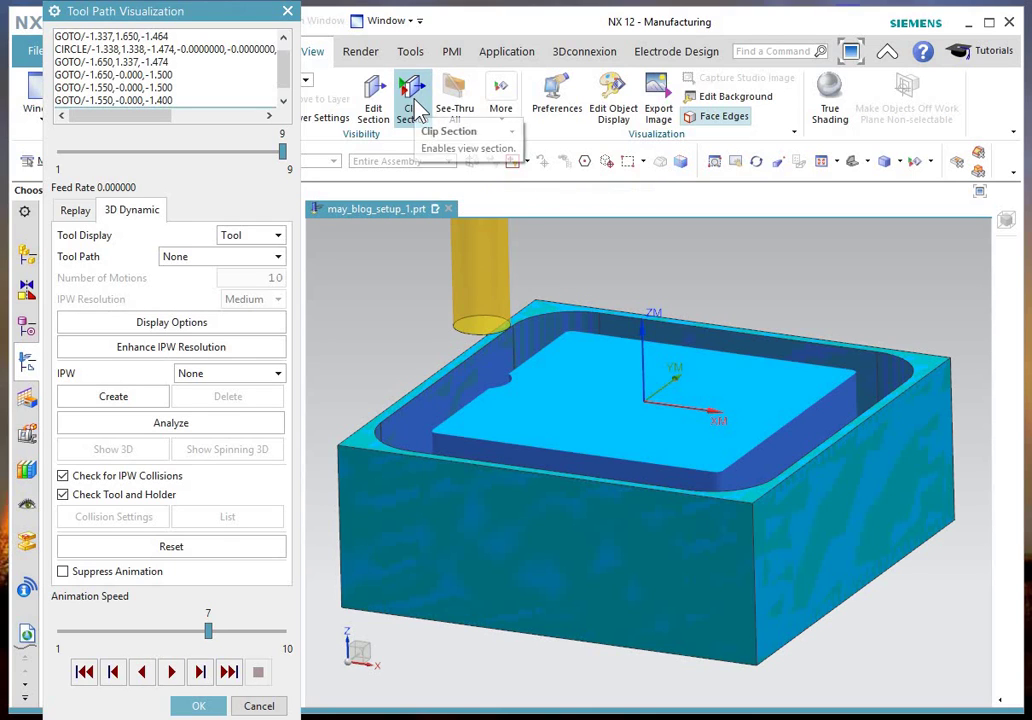
# Step: Clip the simulated part with a section view, examine the material at the pocket floor, and close the verification
pyautogui.click(413, 108)
pyautogui.hotkey('ctrl', 'alt', 'f')
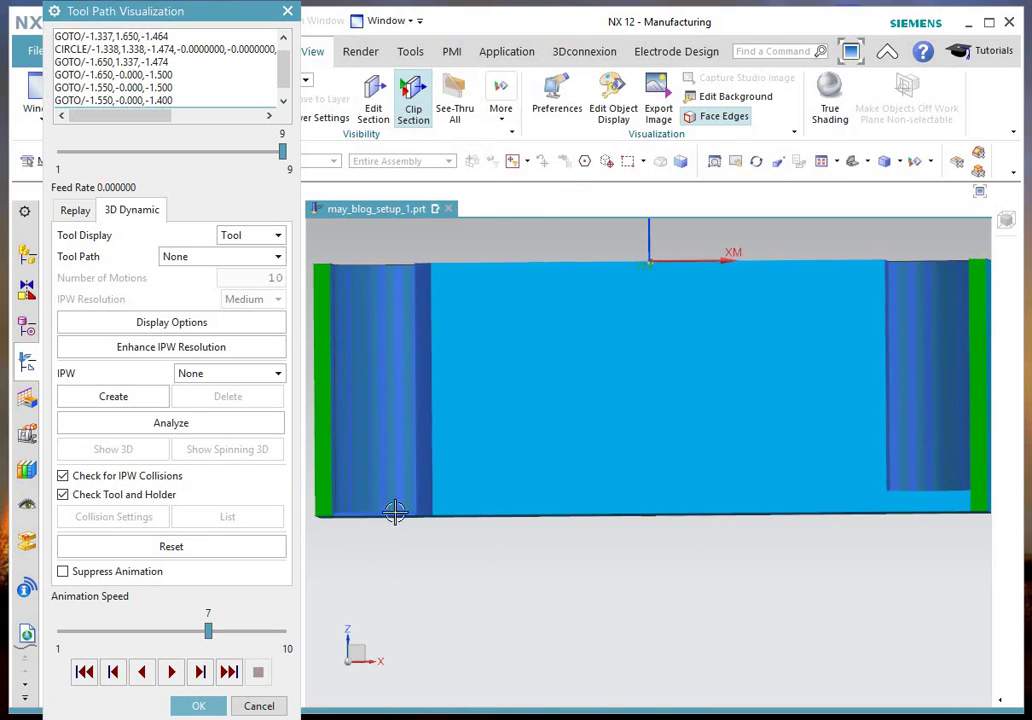
pyautogui.moveTo(395, 512); pyautogui.dragTo(348, 510, button='middle')
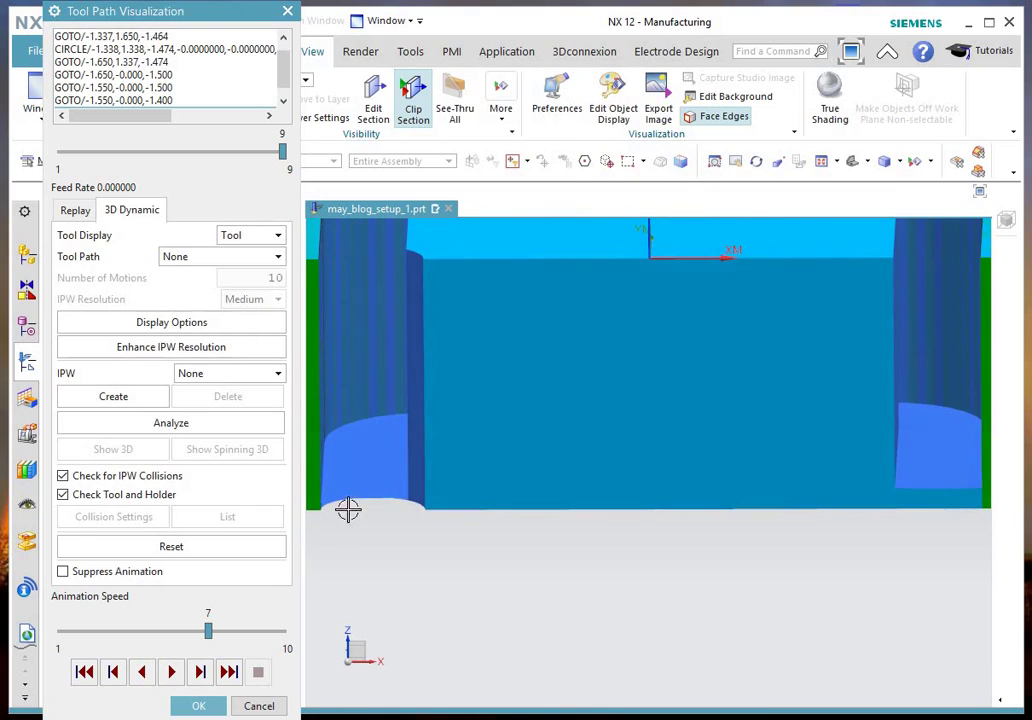
pyautogui.scroll(-2, 357, 513)
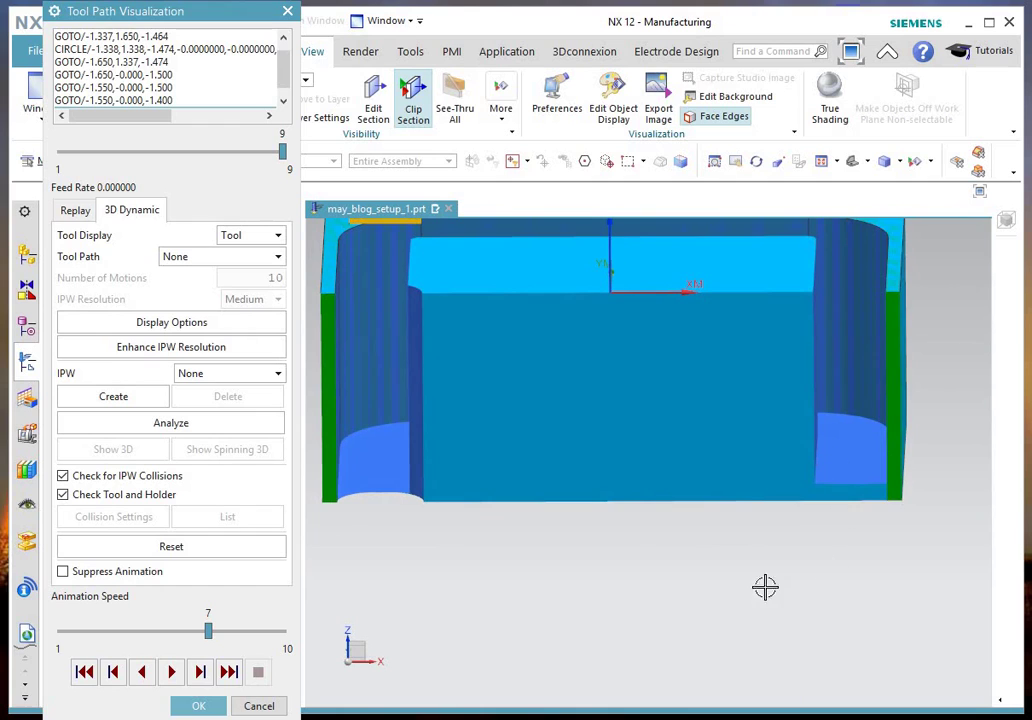
pyautogui.moveTo(865, 511)
pyautogui.mouseDown(button='middle')
pyautogui.moveTo(857, 502)
pyautogui.moveTo(861, 519)
pyautogui.mouseUp(button='middle')
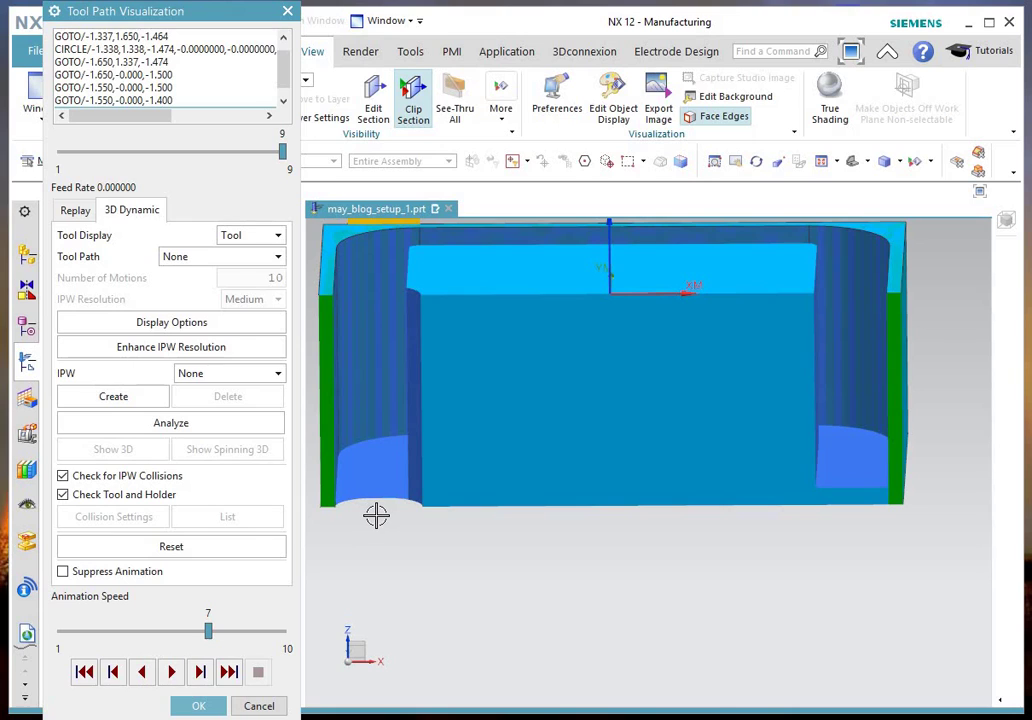
pyautogui.moveTo(715, 576); pyautogui.dragTo(858, 498, button='middle')
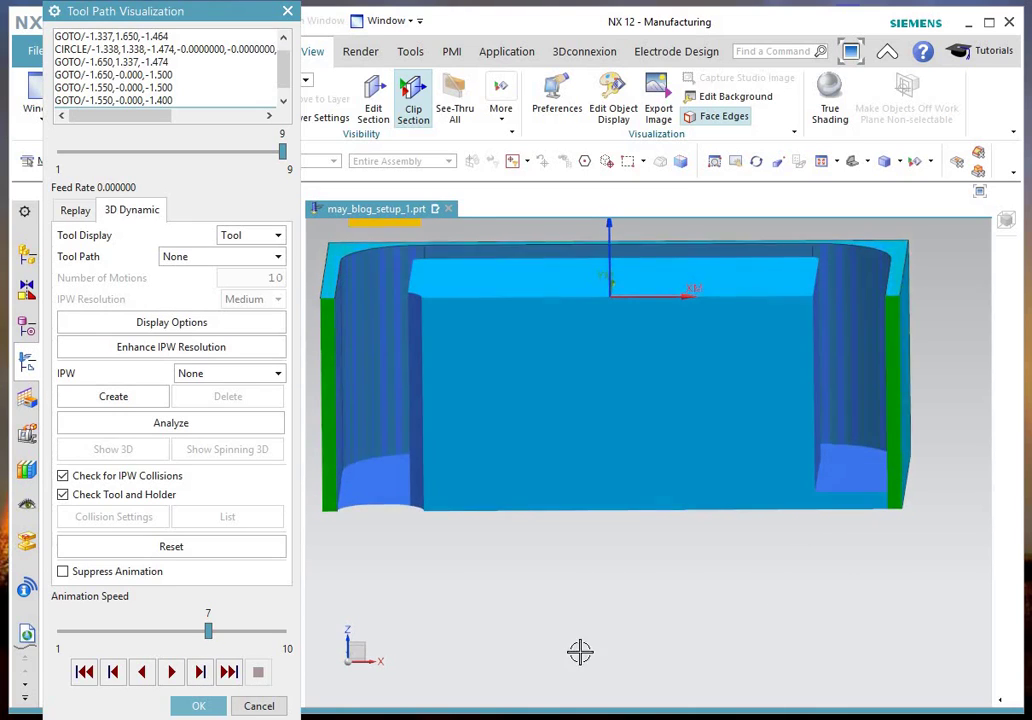
pyautogui.click(195, 705)
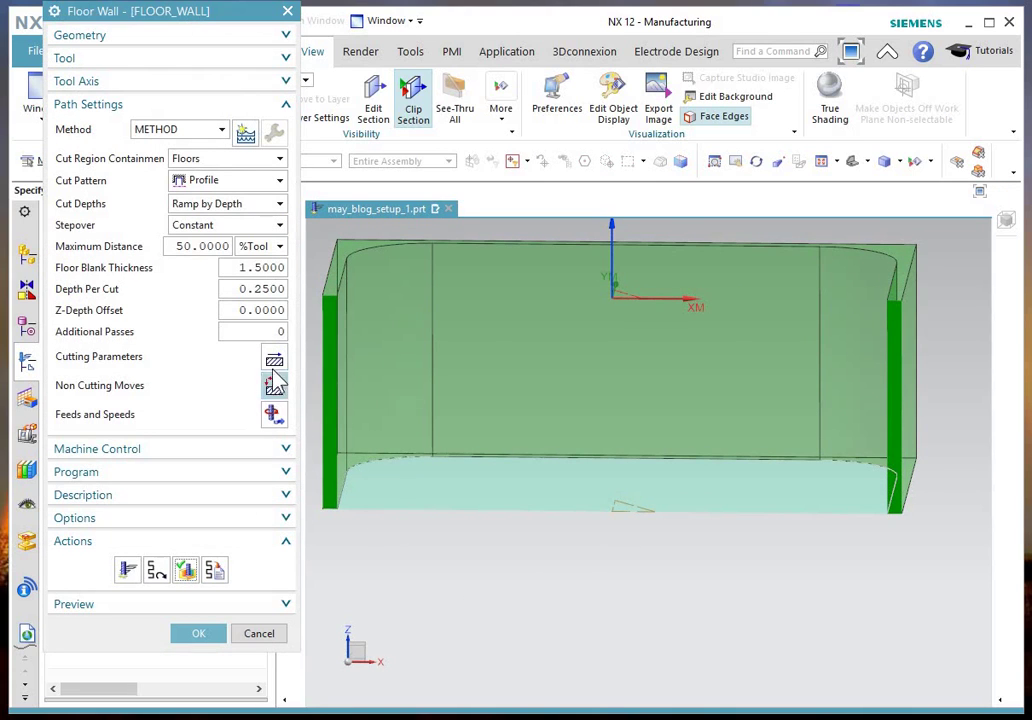
# Step: Enable Add Cleanup Pass for profile ramping in the operation's cutting parameters
pyautogui.click(273, 363)
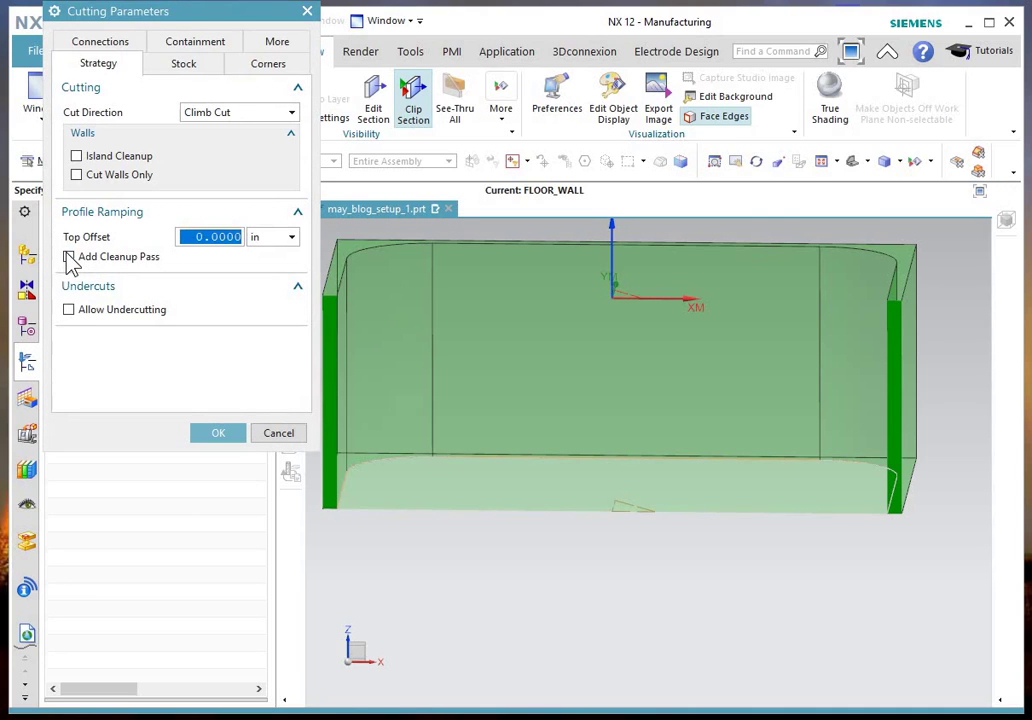
pyautogui.click(69, 257)
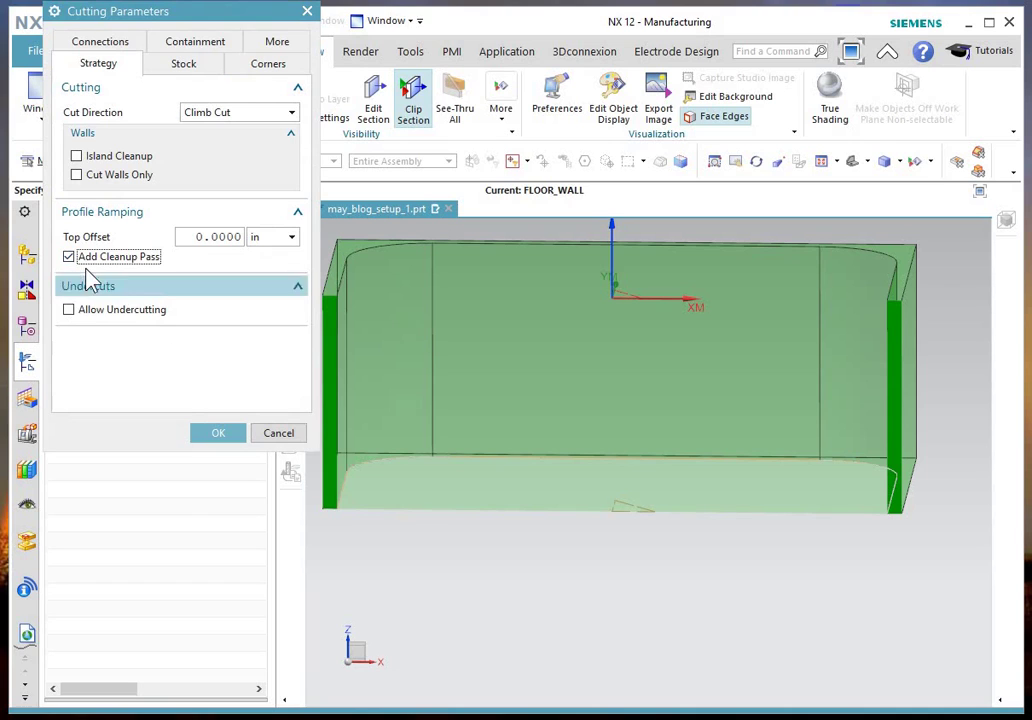
pyautogui.press('super+a')
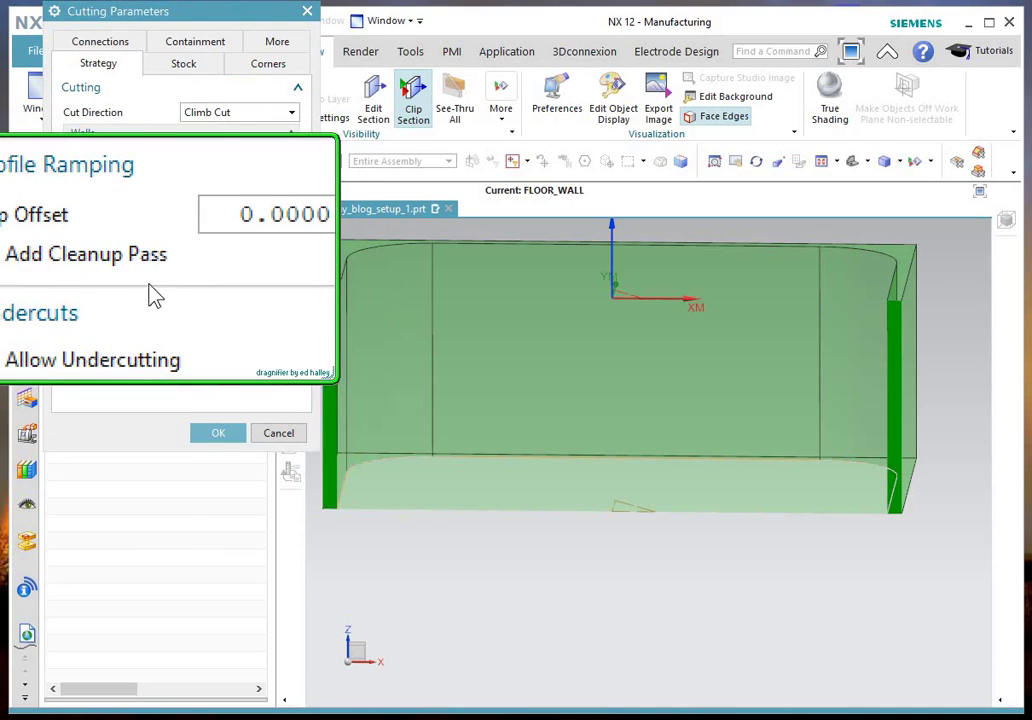
pyautogui.click(219, 432)
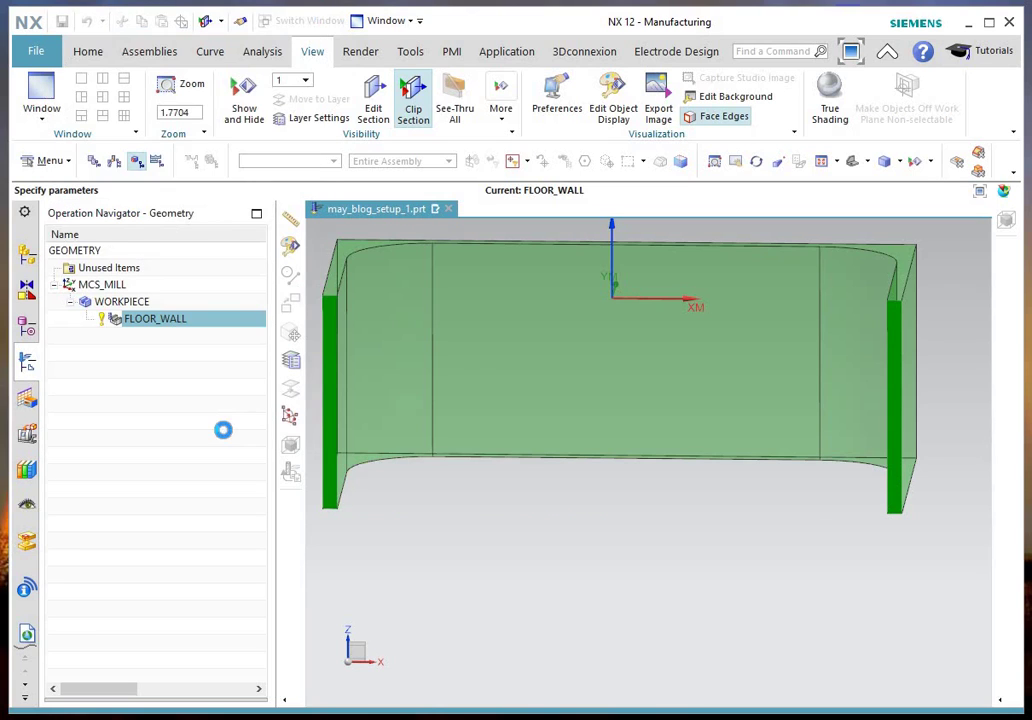
# Step: Turn off the section clipping of the part and regenerate the Ramp by Depth tool path
pyautogui.click(411, 96)
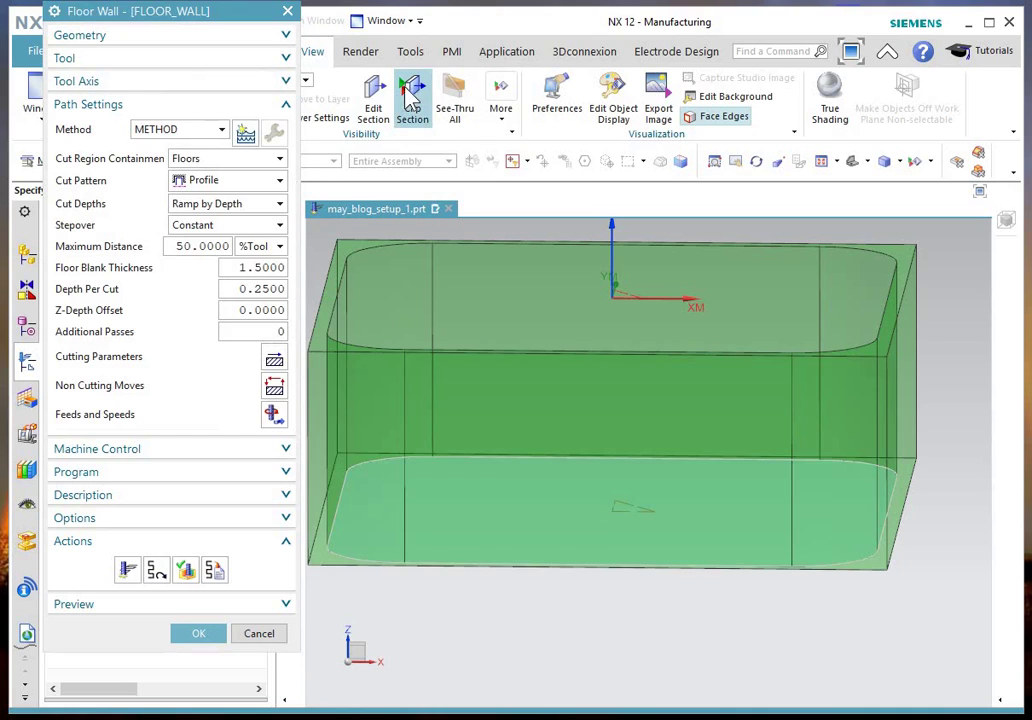
pyautogui.moveTo(470, 620); pyautogui.dragTo(459, 634, button='middle')
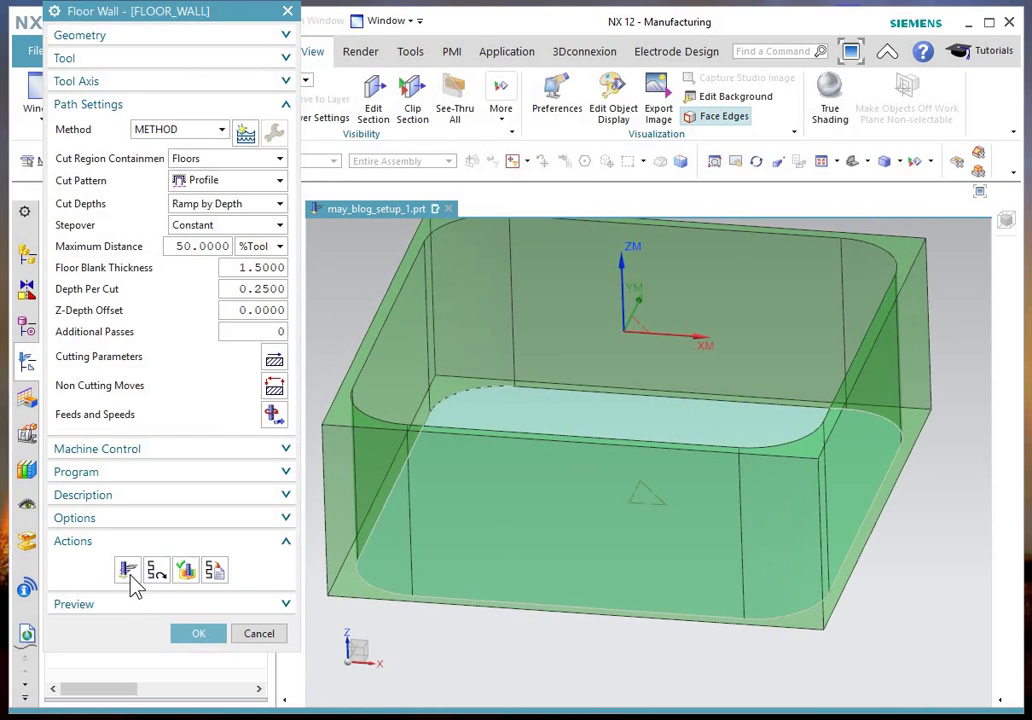
pyautogui.click(183, 570)
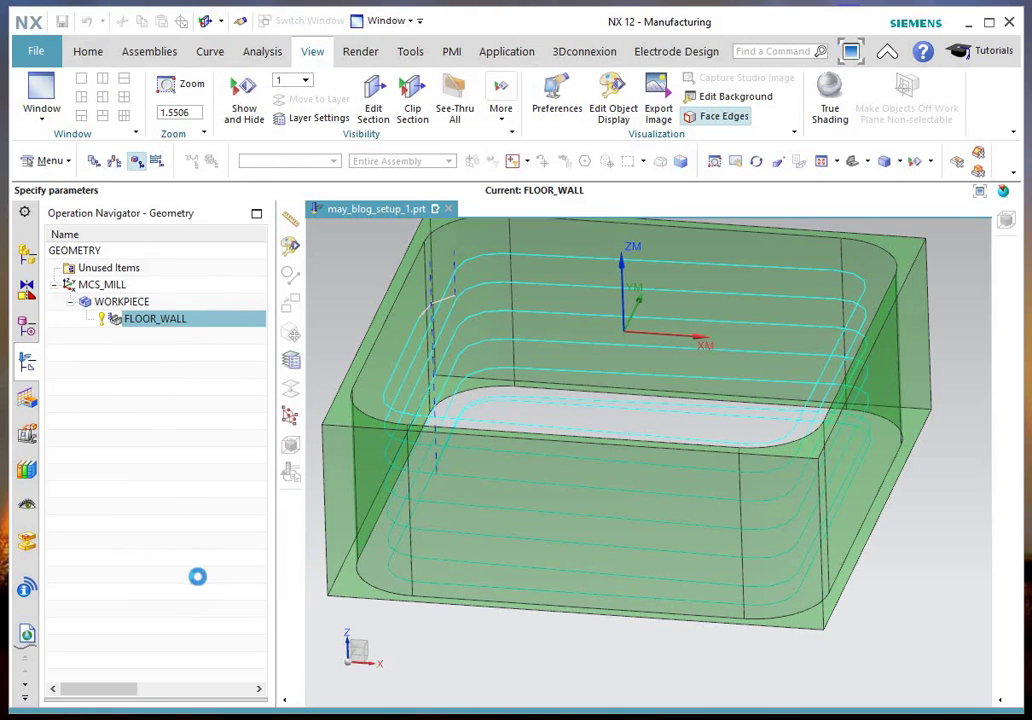
# Step: Examine the regenerated tool path around the pocket floor, including the cleanup pass along the walls
pyautogui.scroll(3, 317, 510)
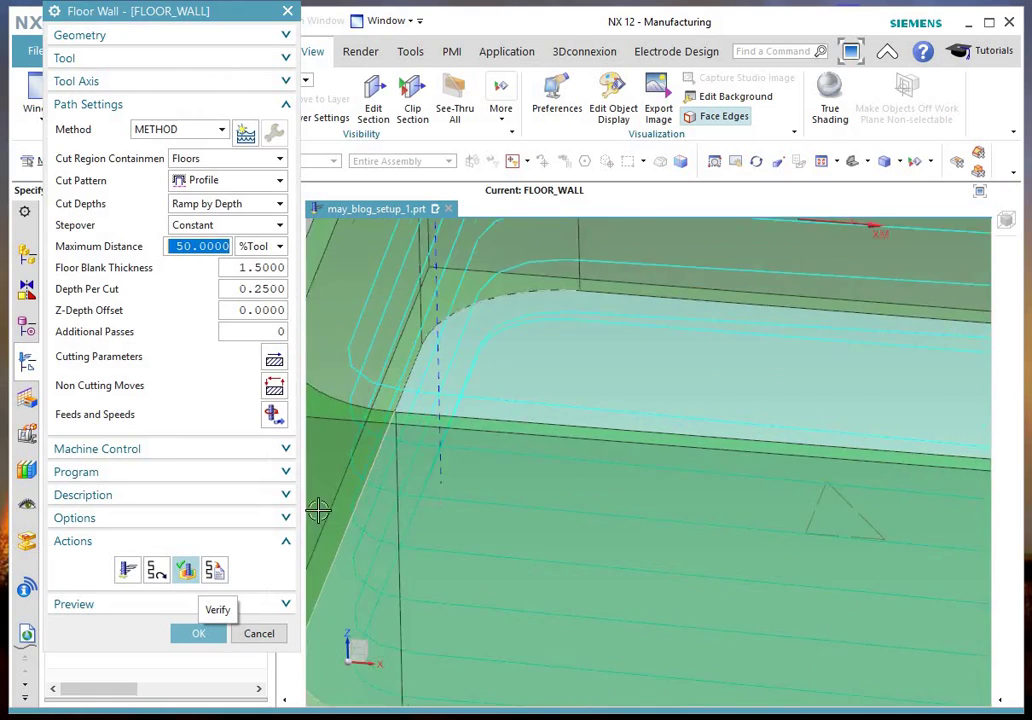
pyautogui.scroll(5, 472, 477)
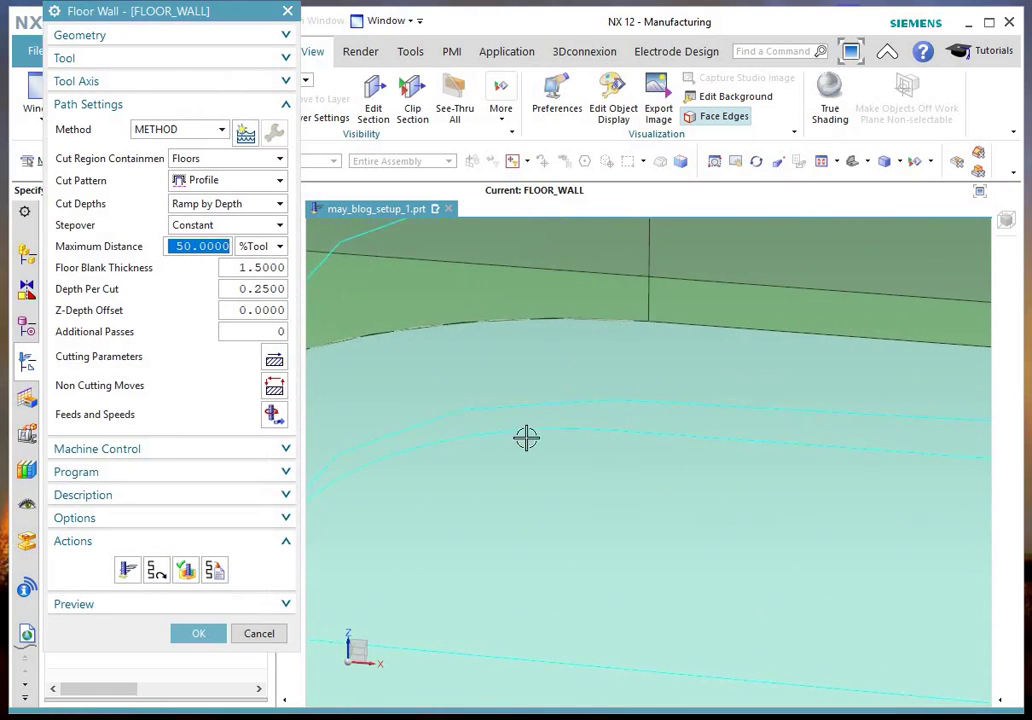
pyautogui.moveTo(526, 438); pyautogui.dragTo(658, 467, button='middle')
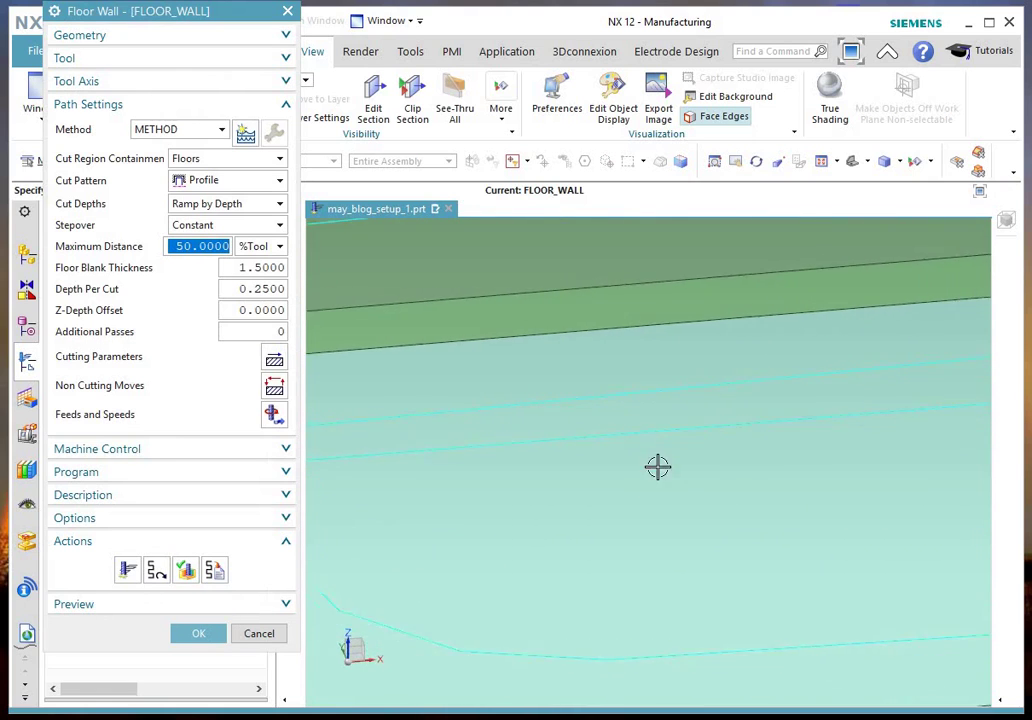
pyautogui.scroll(-5, 657, 467)
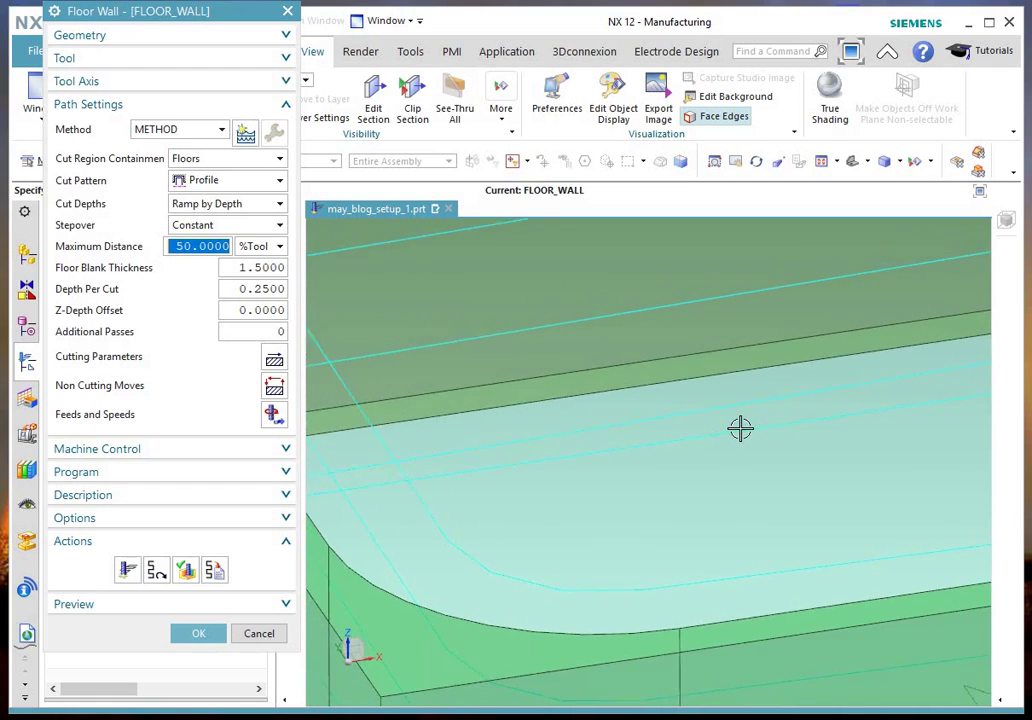
pyautogui.moveTo(741, 428); pyautogui.dragTo(870, 382, button='middle')
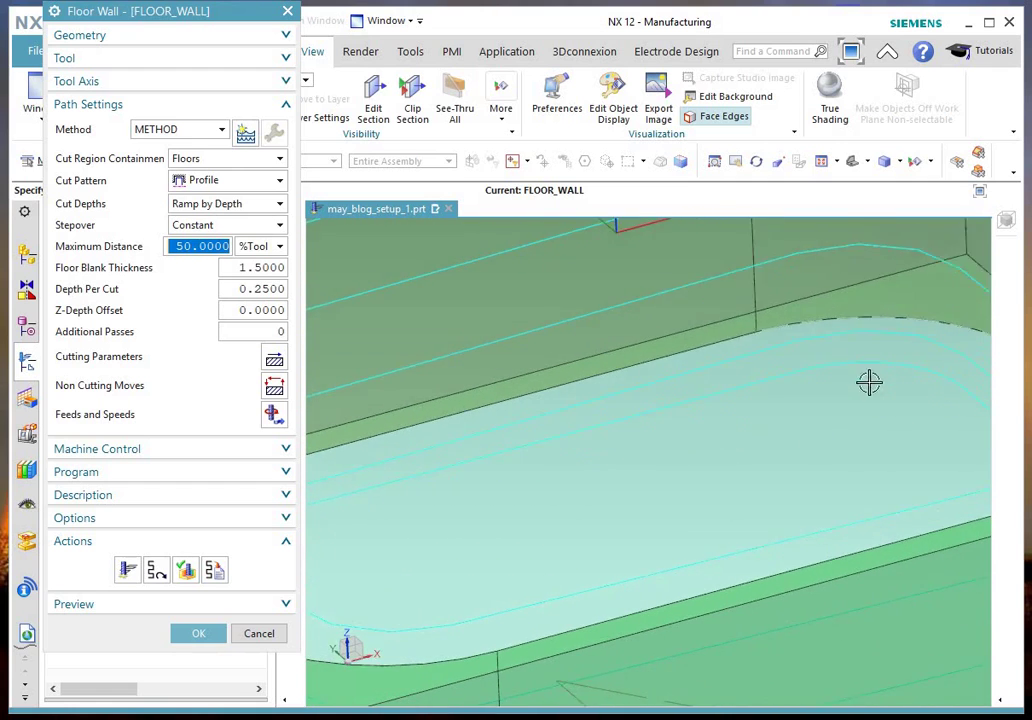
pyautogui.scroll(-2, 869, 382)
pyautogui.moveTo(701, 421); pyautogui.dragTo(536, 520, button='middle')
pyautogui.press('Home')
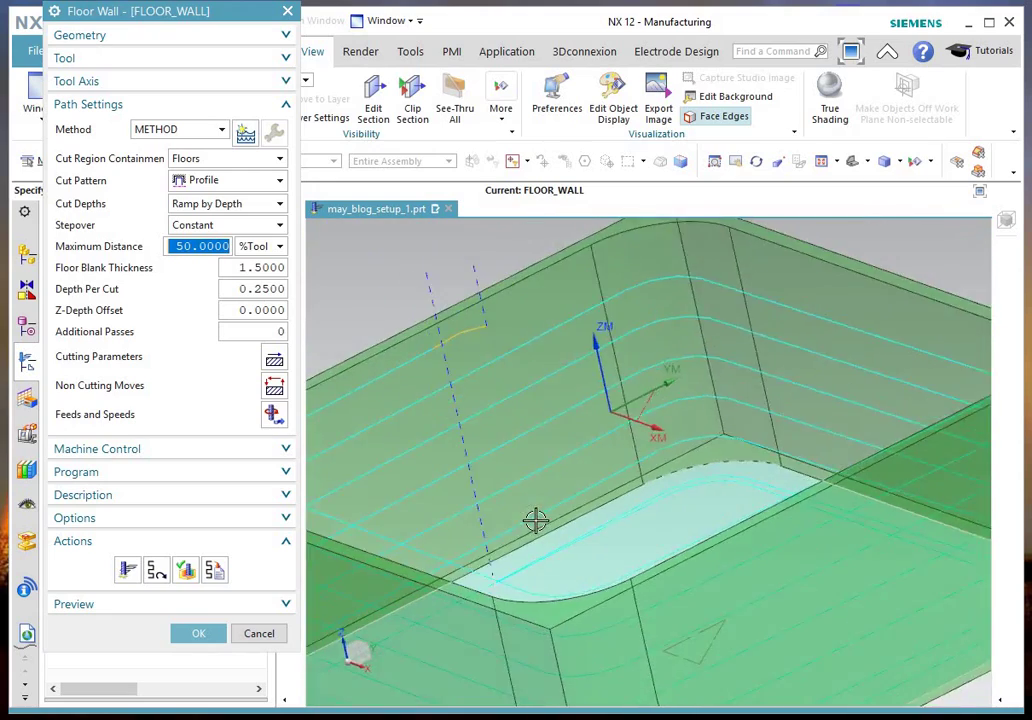
# Step: Play the 3D Dynamic verification of the tool path and examine the pocket floor in a clipped section, leaving both switched off again
pyautogui.click(188, 578)
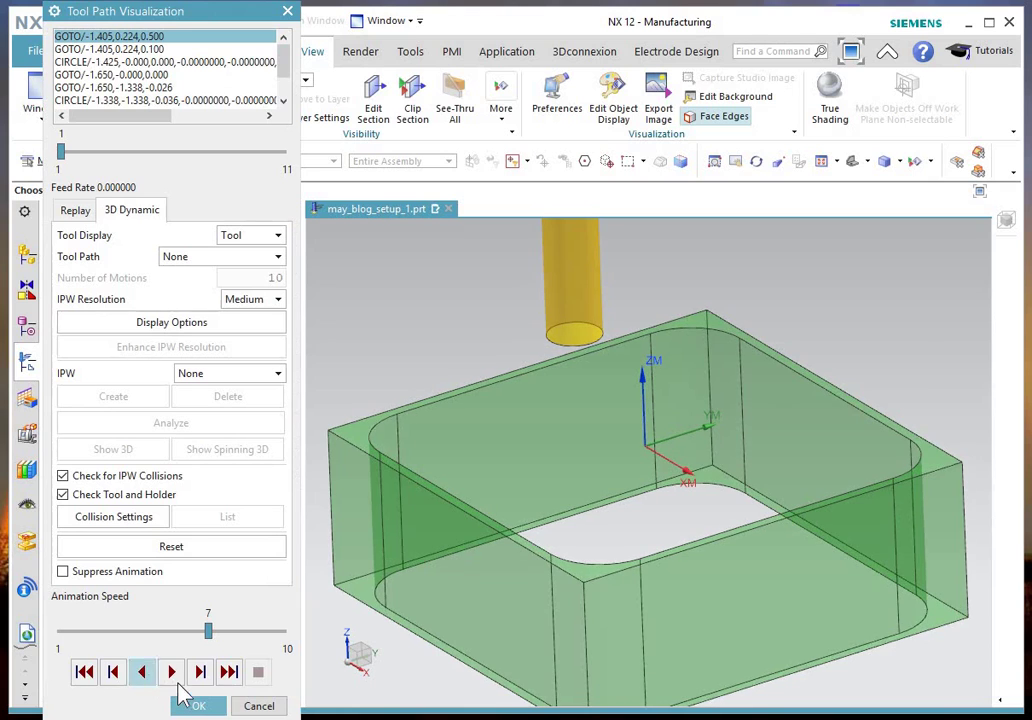
pyautogui.click(172, 674)
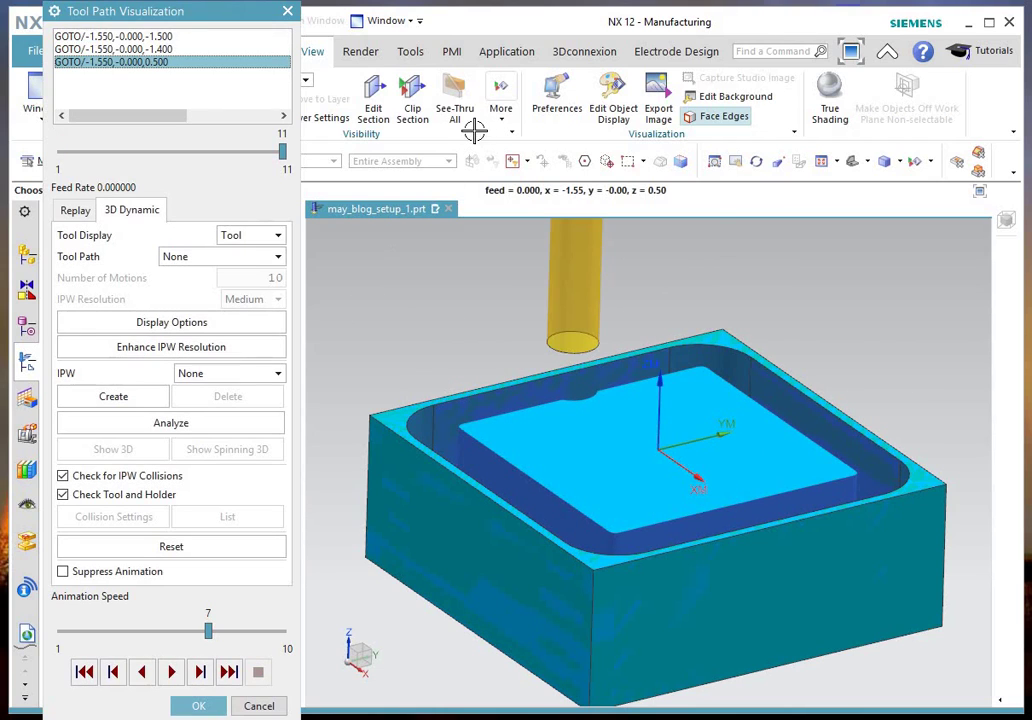
pyautogui.click(411, 100)
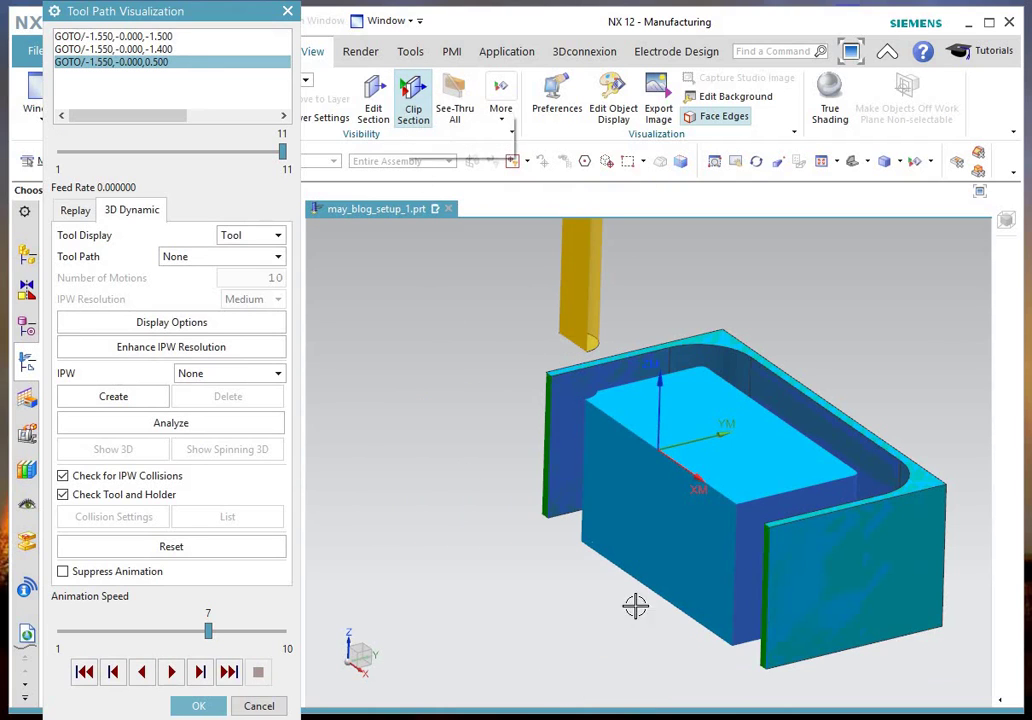
pyautogui.moveTo(633, 605); pyautogui.dragTo(426, 578, button='middle')
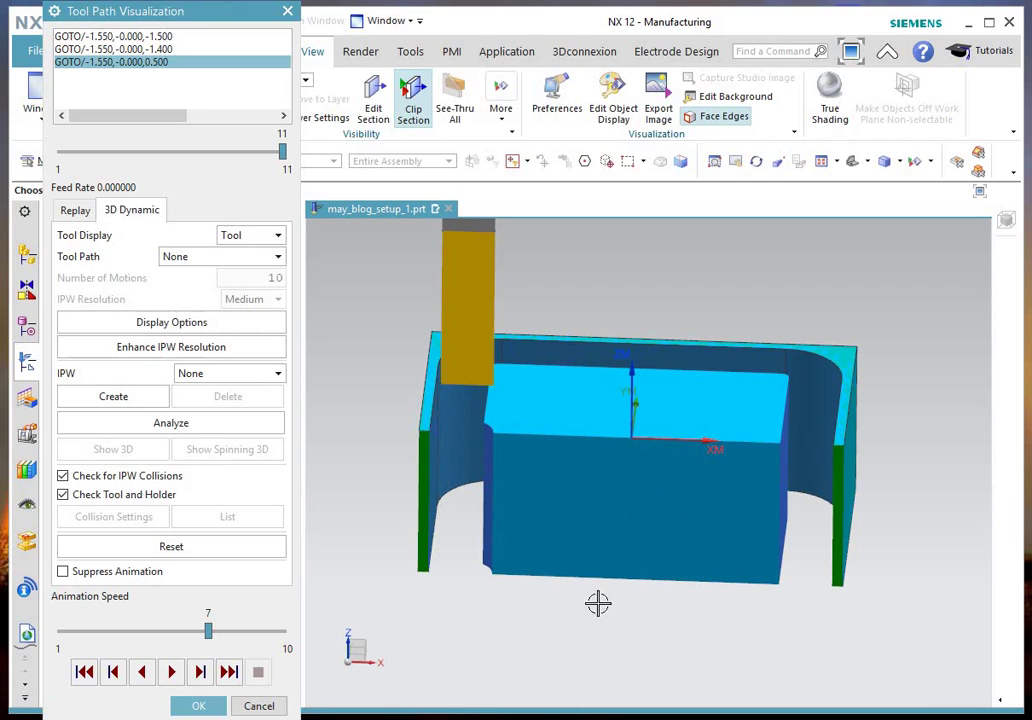
pyautogui.moveTo(578, 643); pyautogui.dragTo(512, 672, button='middle')
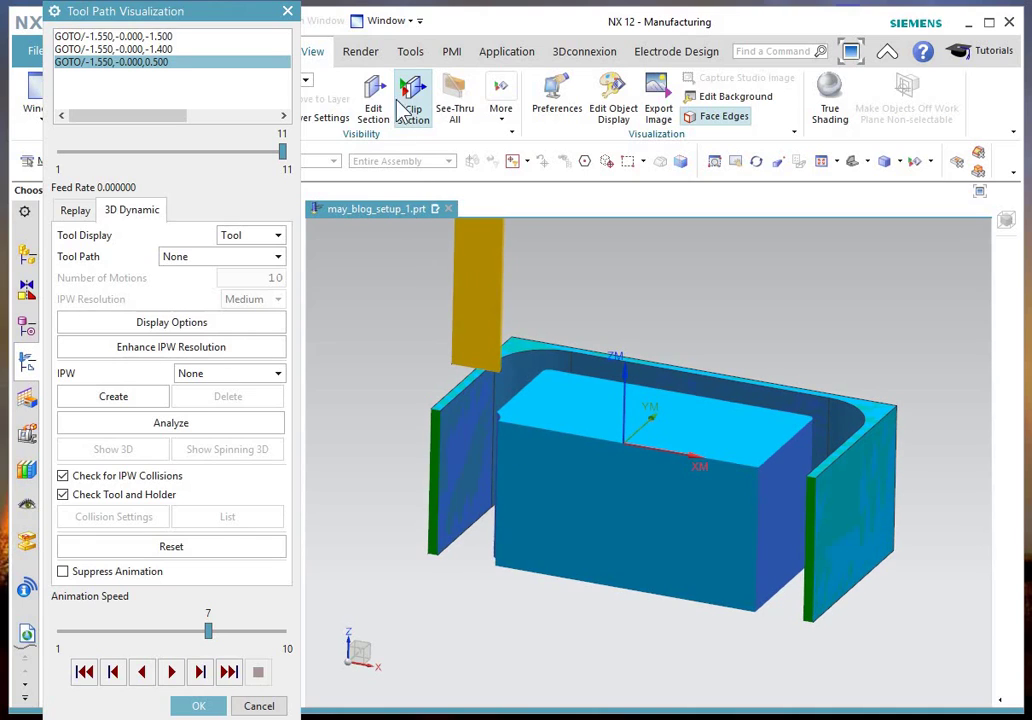
pyautogui.hotkey('ctrl', 'h')
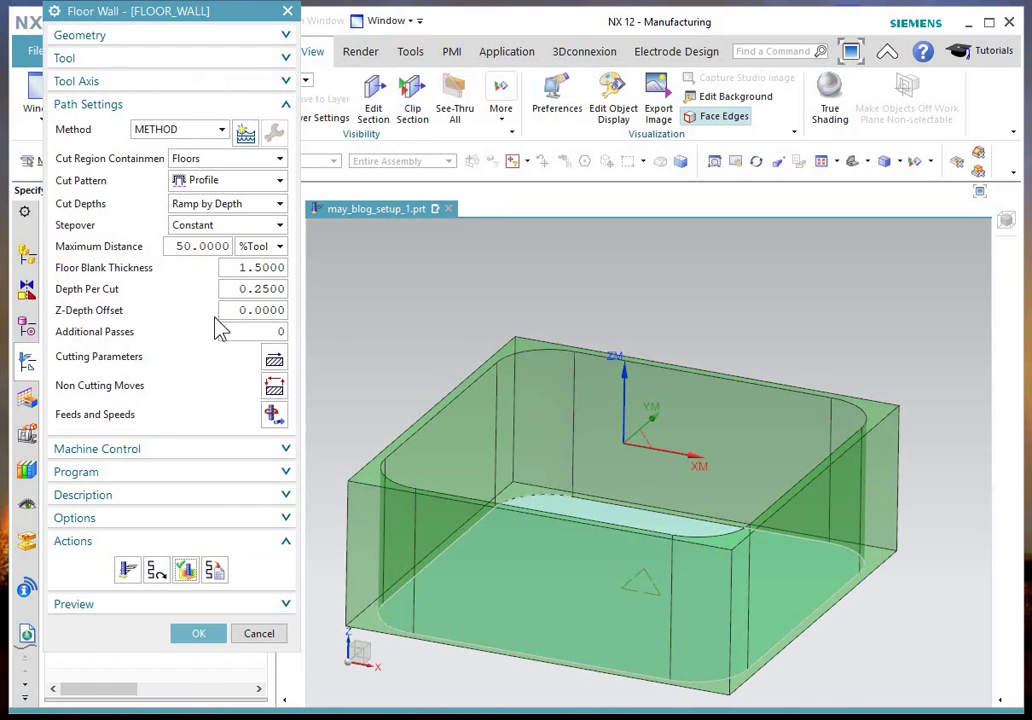
# Step: Change the operation's Cut Depths to Ramp by Angle and generate the tool path
pyautogui.click(281, 205)
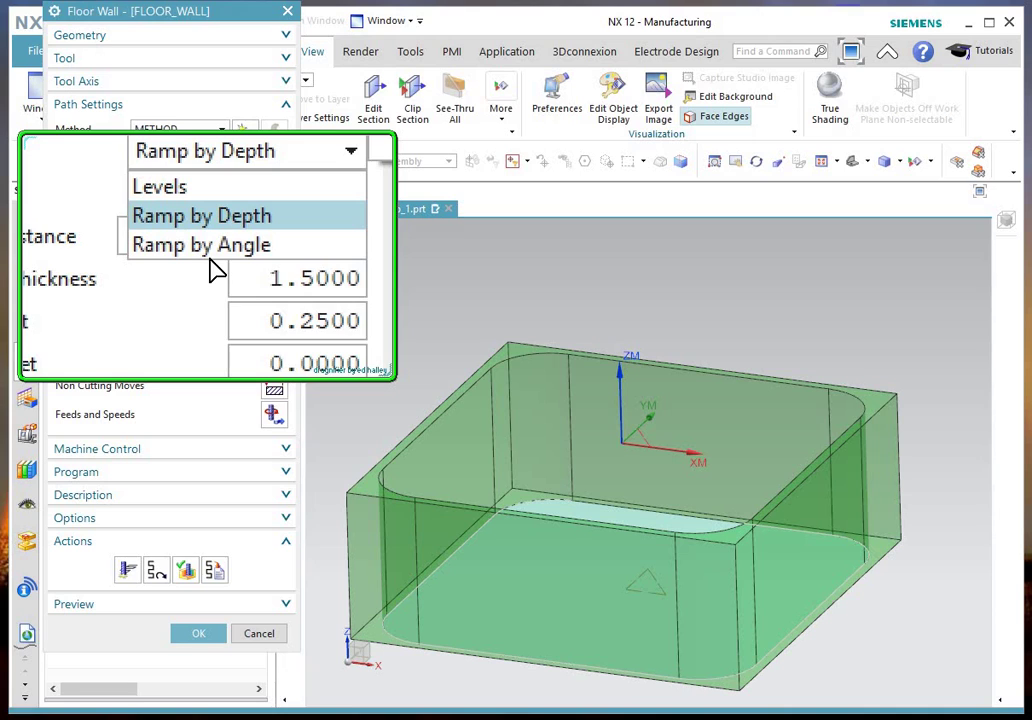
pyautogui.click(211, 255)
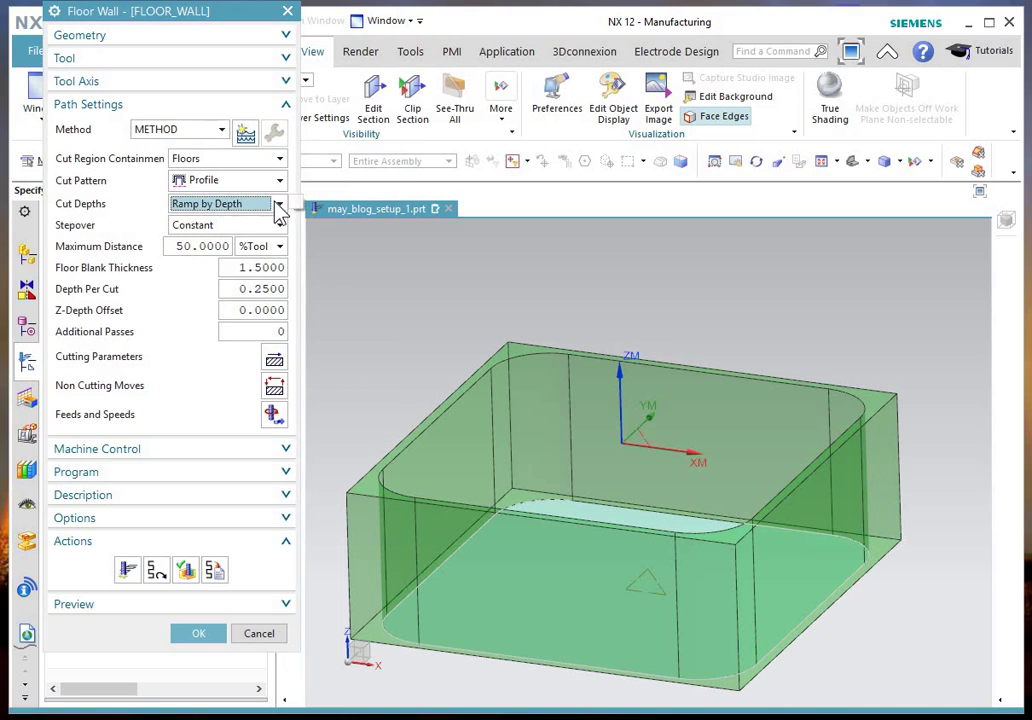
pyautogui.click(240, 207)
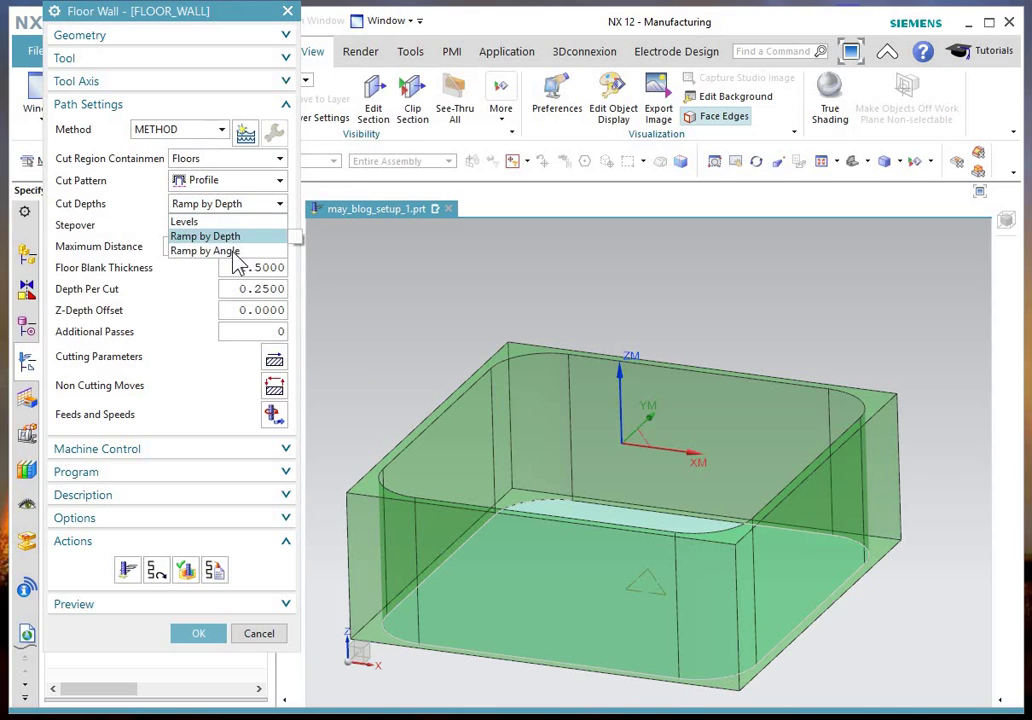
pyautogui.click(233, 251)
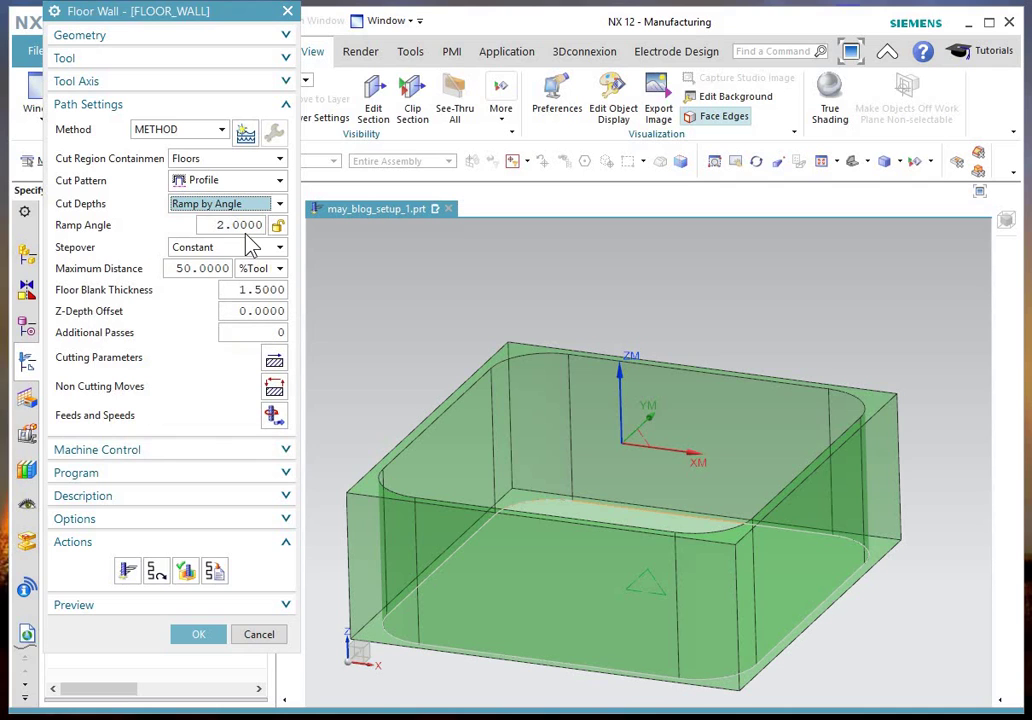
pyautogui.press('super+z')
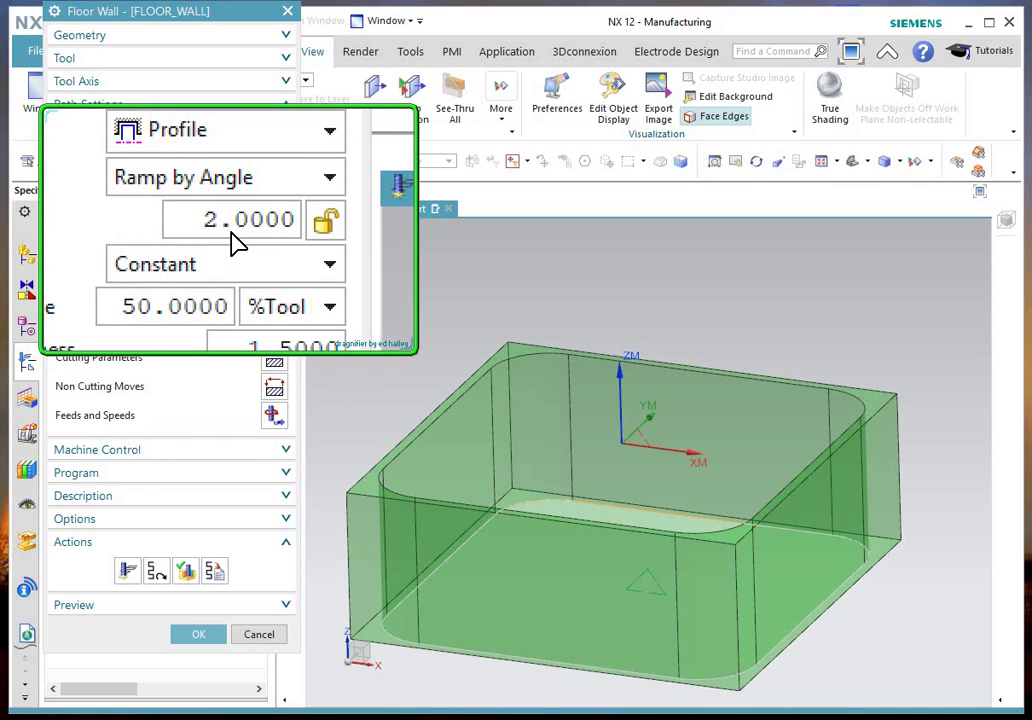
pyautogui.press('super+z')
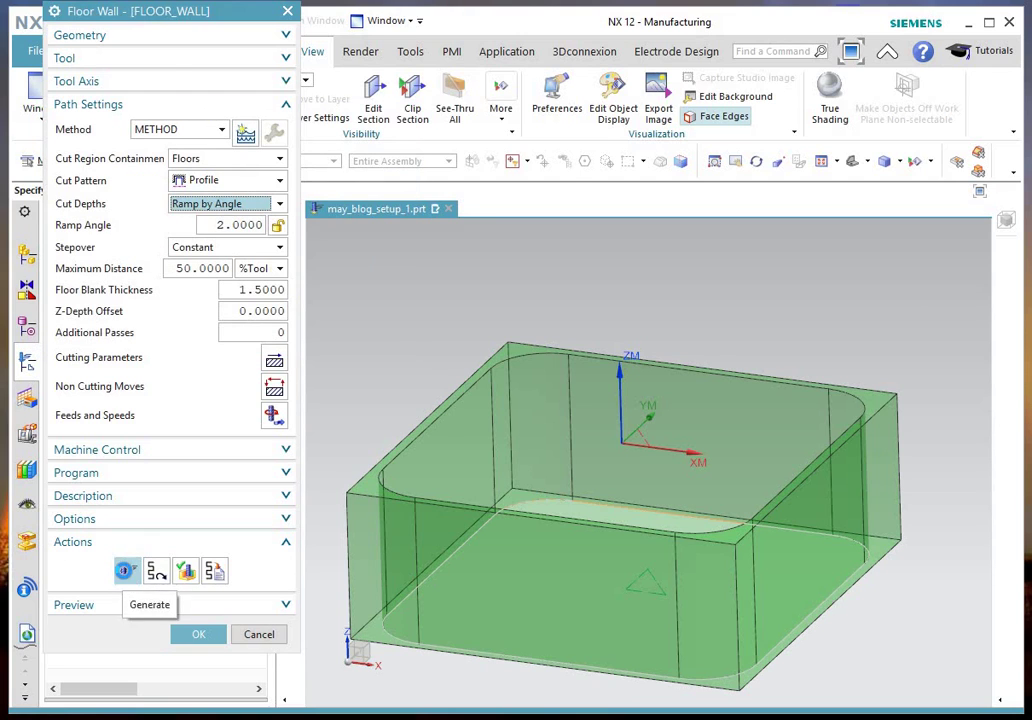
pyautogui.click(127, 572)
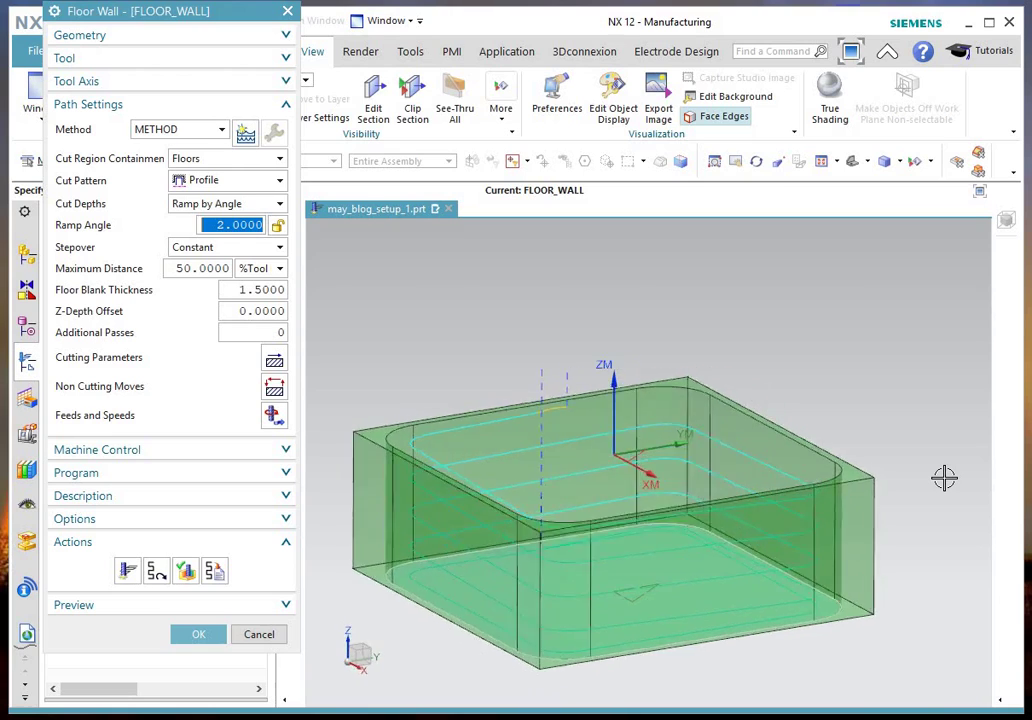
# Step: Inspect the angle-ramped tool path along the pocket walls and accept the operation
pyautogui.scroll(2, 813, 622)
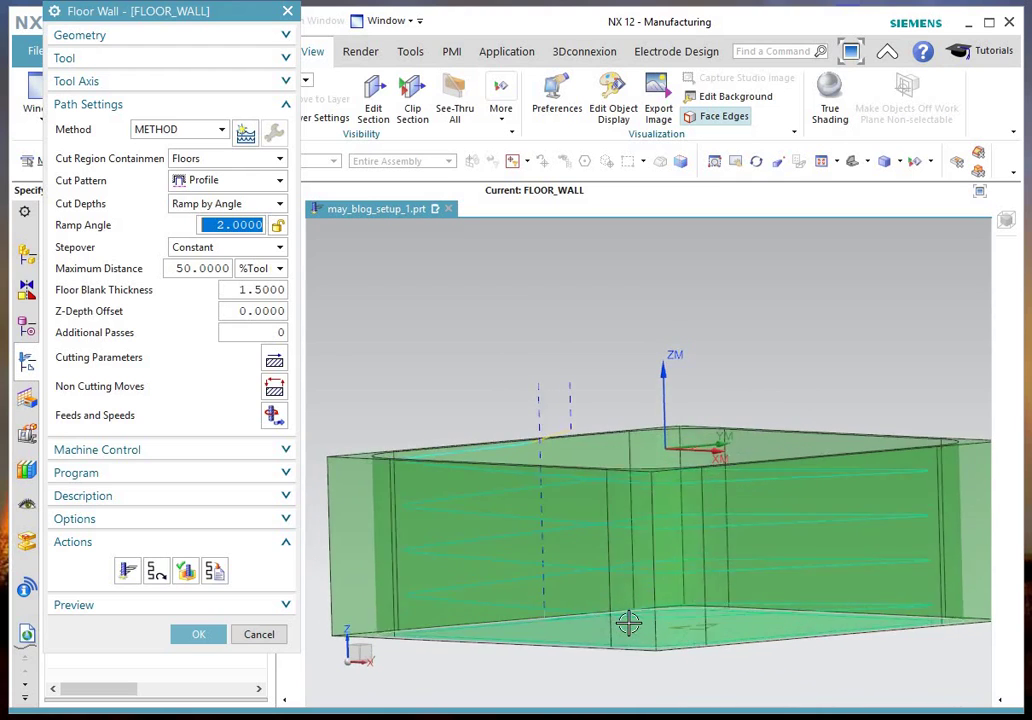
pyautogui.scroll(-3, 521, 624)
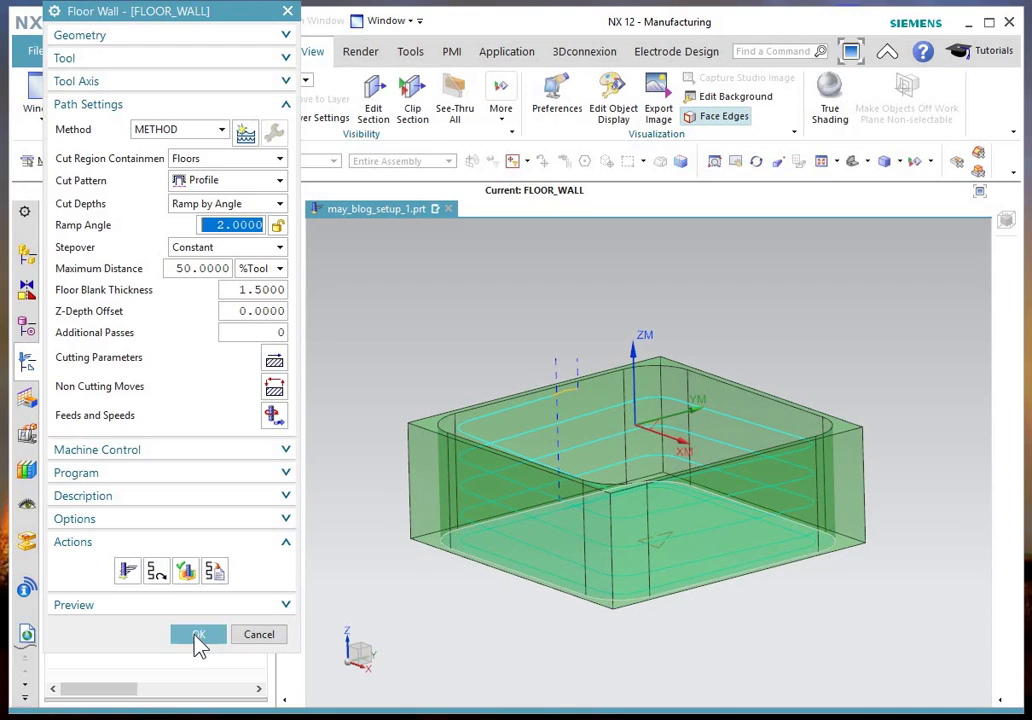
pyautogui.click(196, 634)
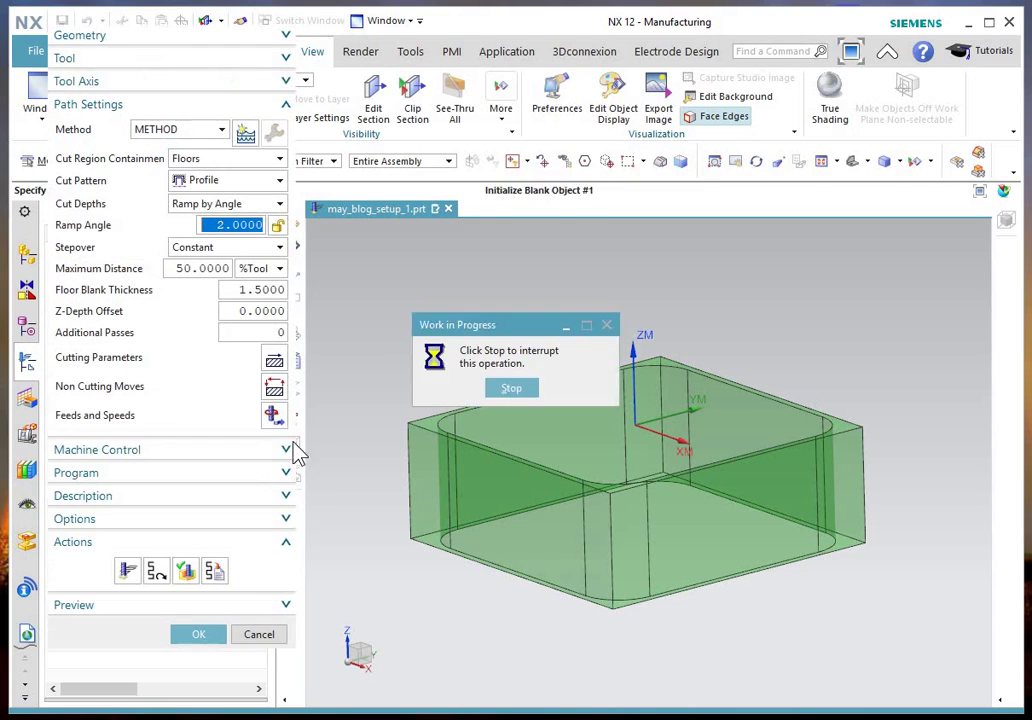
# Step: Set the profile ramping Top Offset to 0.1 in in the cutting parameters and regenerate the tool path
pyautogui.click(272, 367)
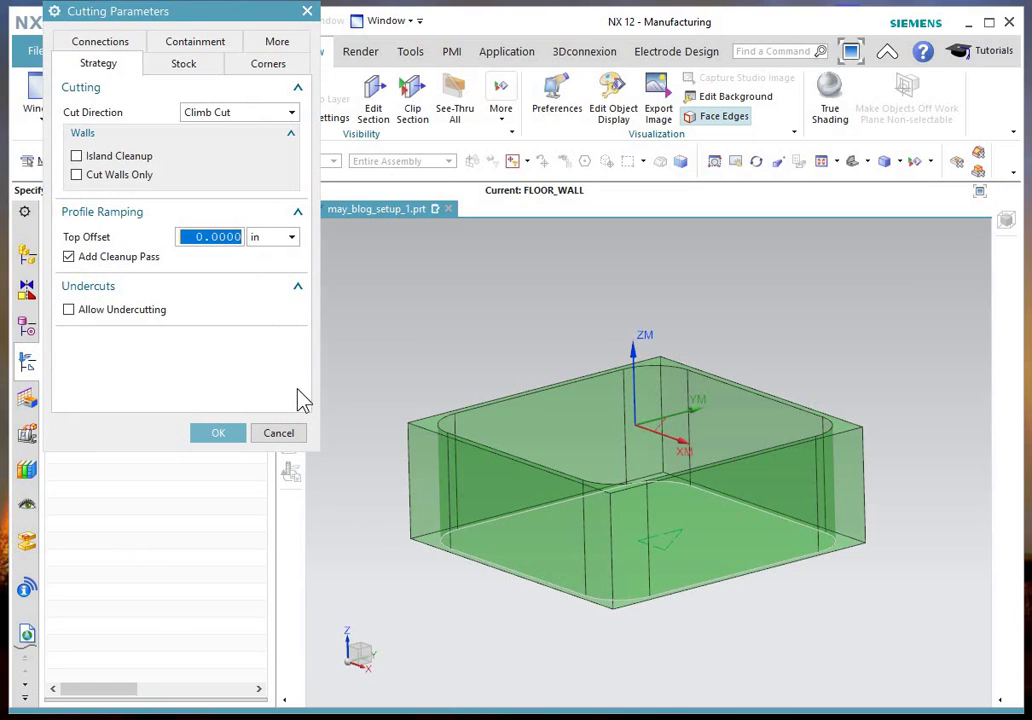
pyautogui.hotkey('ctrl', 'alt', 'd')
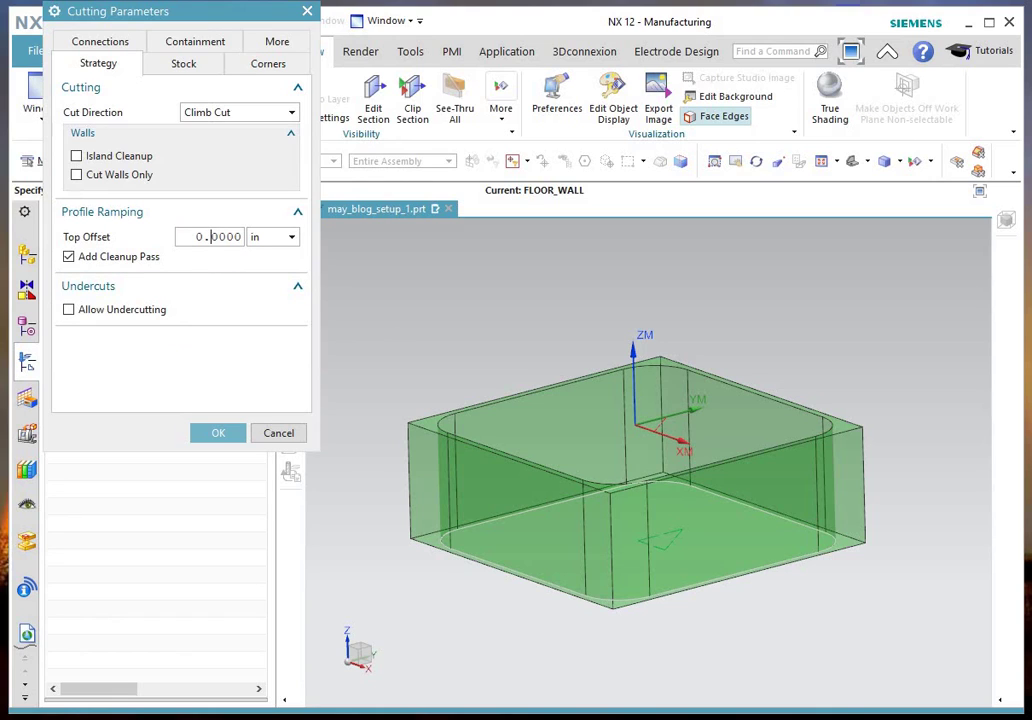
pyautogui.write('1')
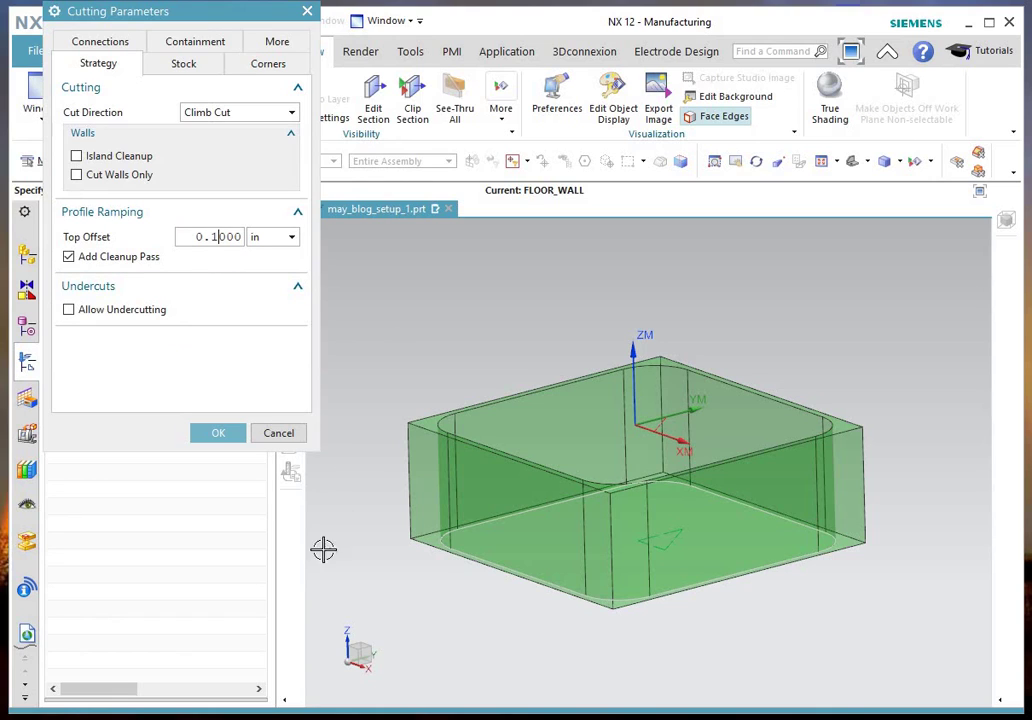
pyautogui.click(230, 436)
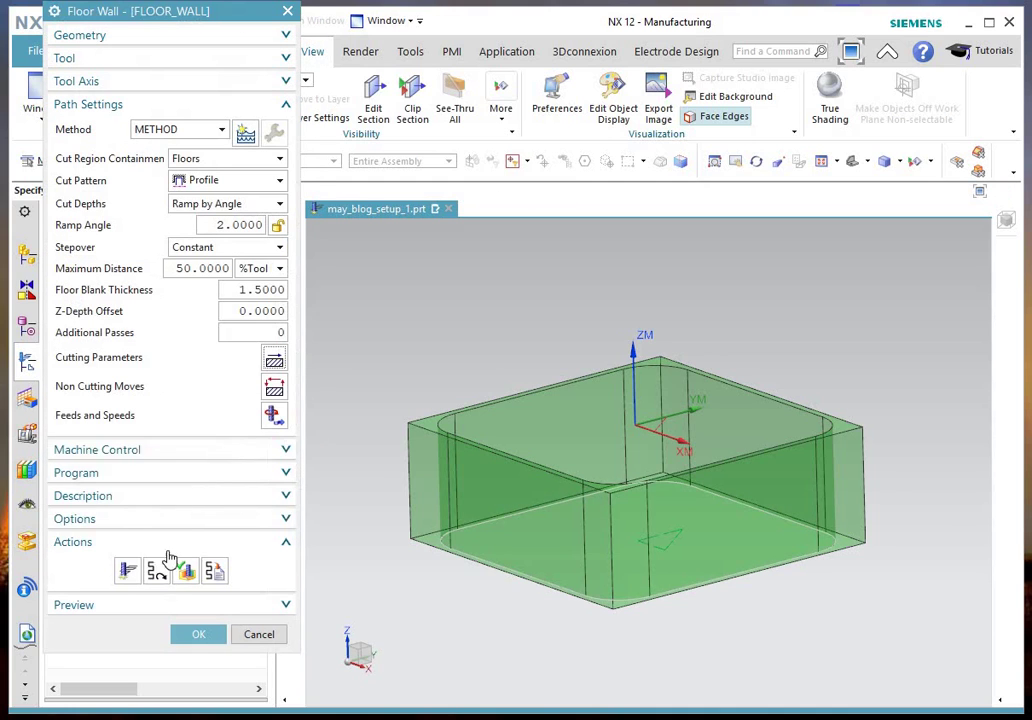
pyautogui.click(128, 573)
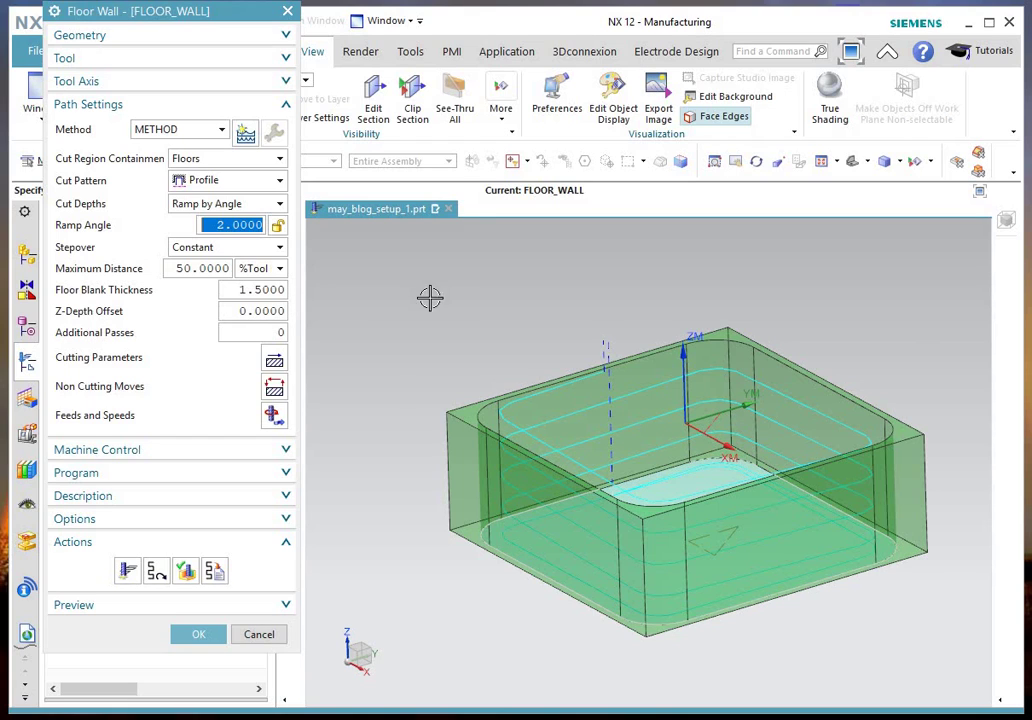
# Step: Reselect the Profile cut pattern and switch the operation's Cut Depths to Levels
pyautogui.click(282, 182)
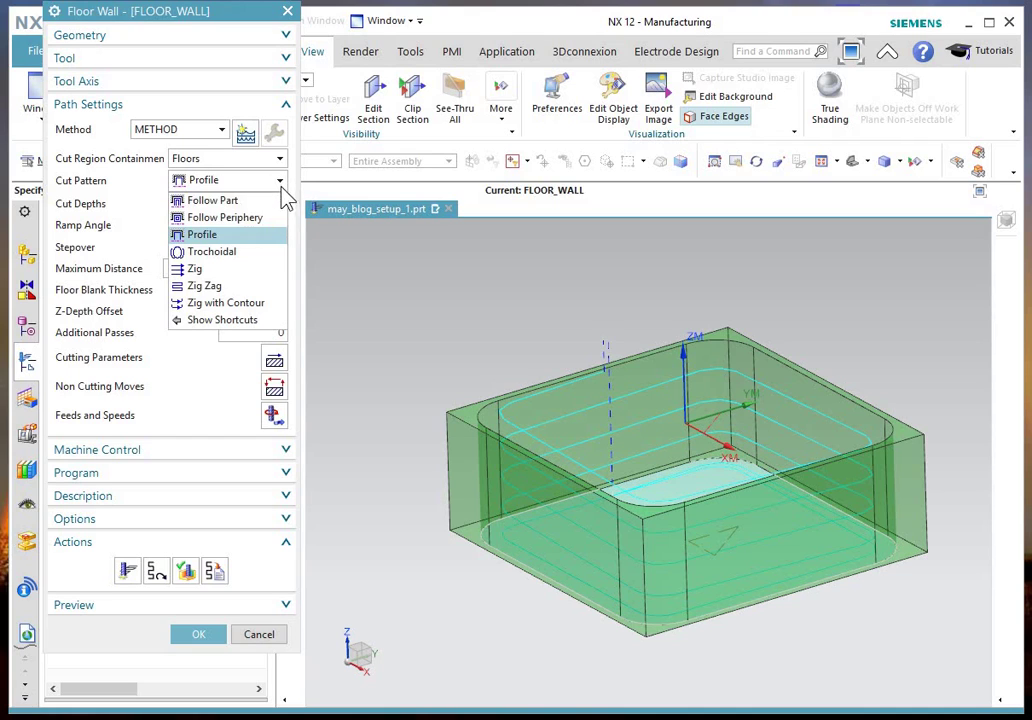
pyautogui.click(251, 242)
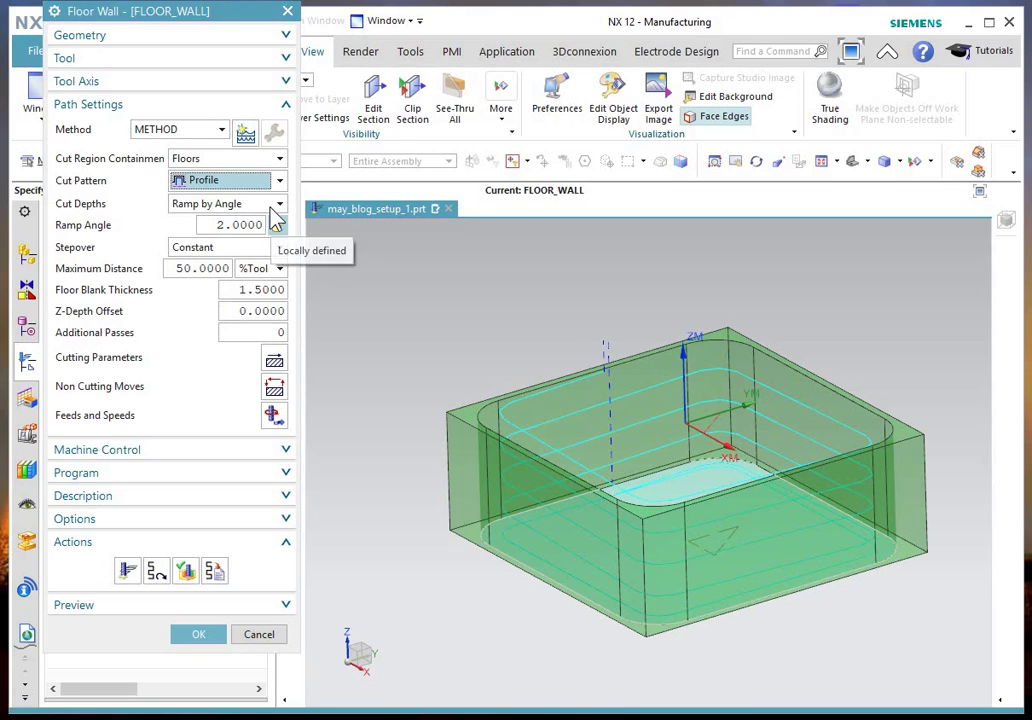
pyautogui.click(277, 206)
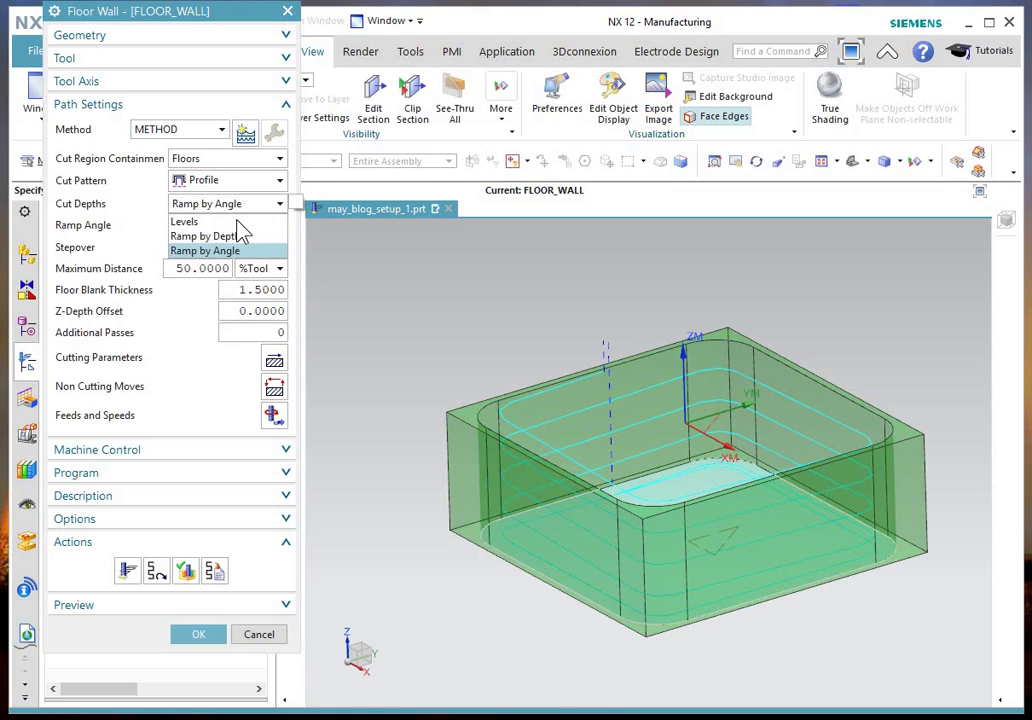
pyautogui.click(212, 220)
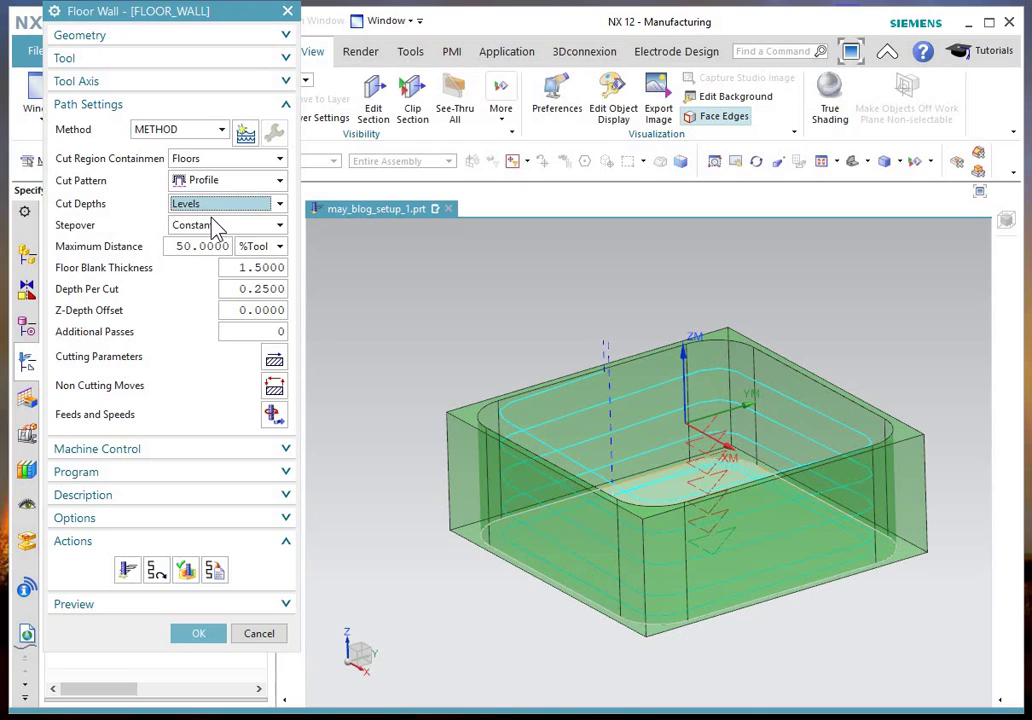
# Step: Set the operation's Cut Depths to Ramp by Depth and accept it after reviewing the profile ramping options in the cutting parameters
pyautogui.click(281, 209)
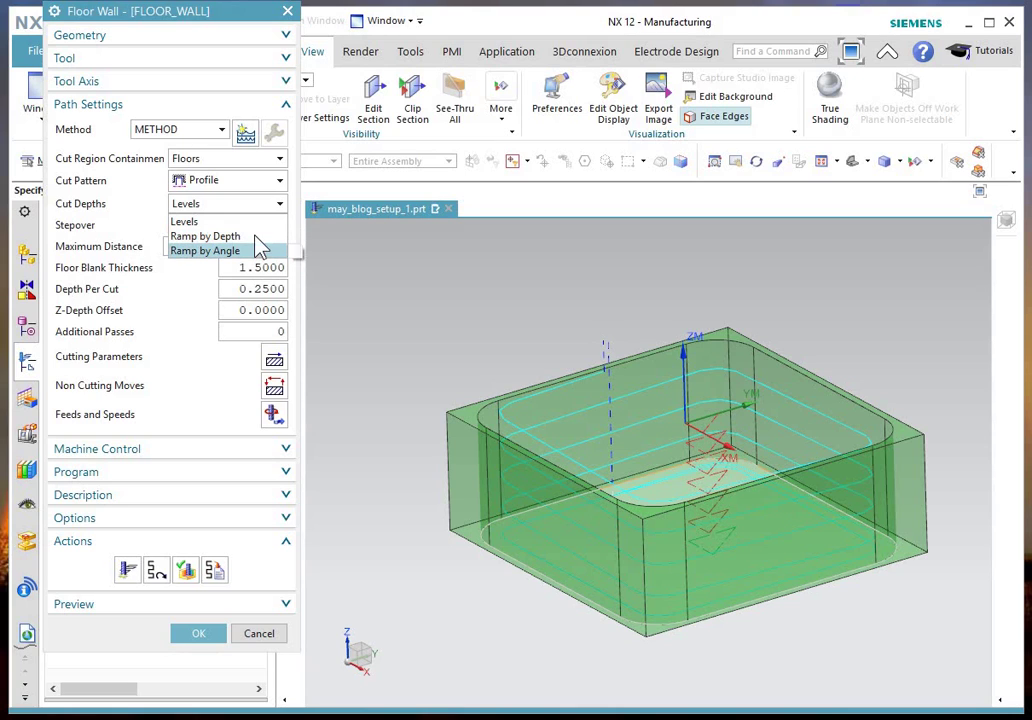
pyautogui.click(252, 236)
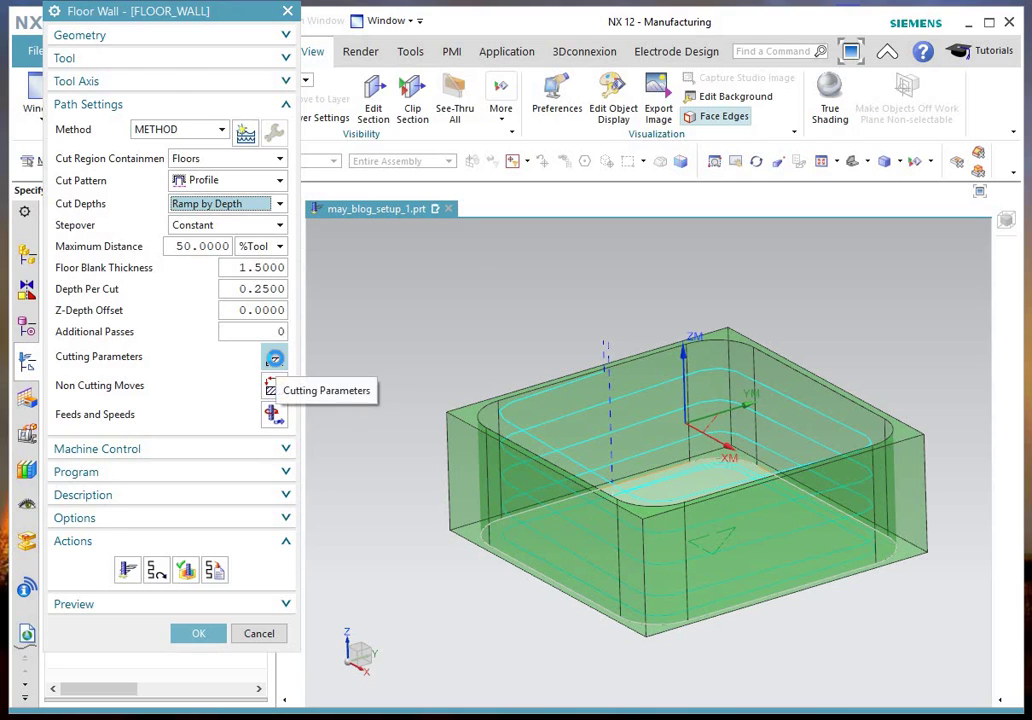
pyautogui.click(275, 358)
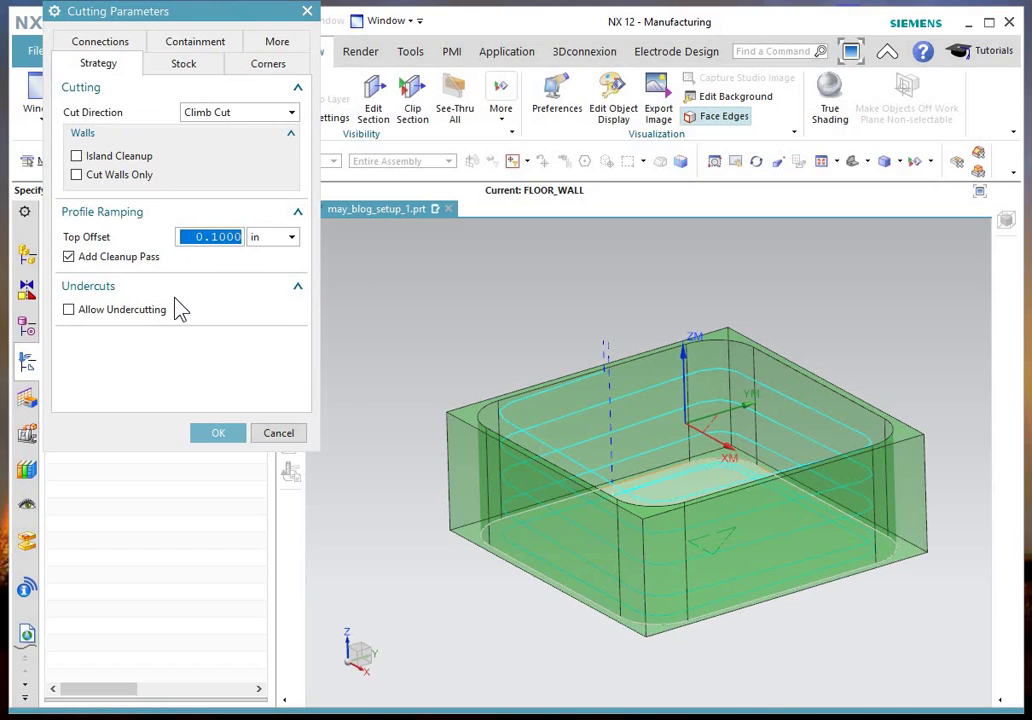
pyautogui.press('super+a')
pyautogui.click(222, 436)
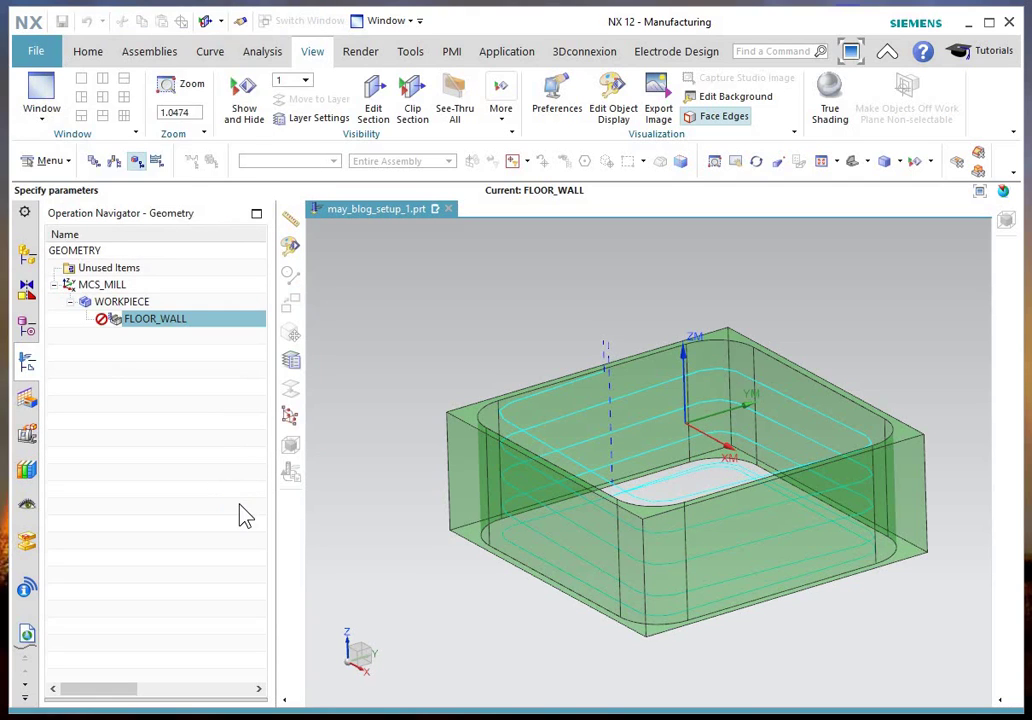